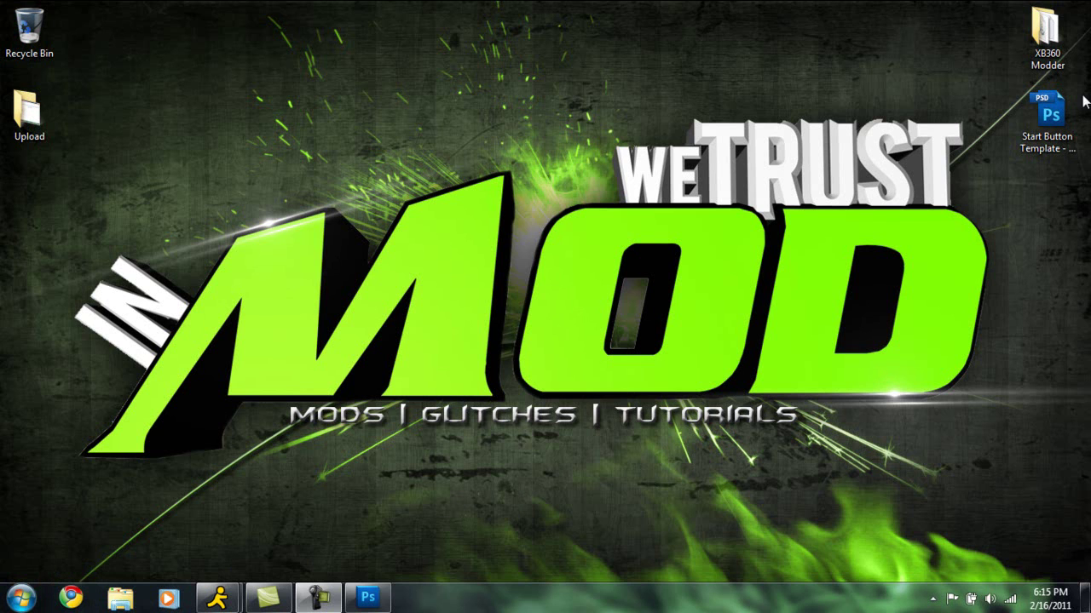
# Select the Start Button Template PSD on the desktop and restore the Photoshop window.
pyautogui.click(1050, 113)
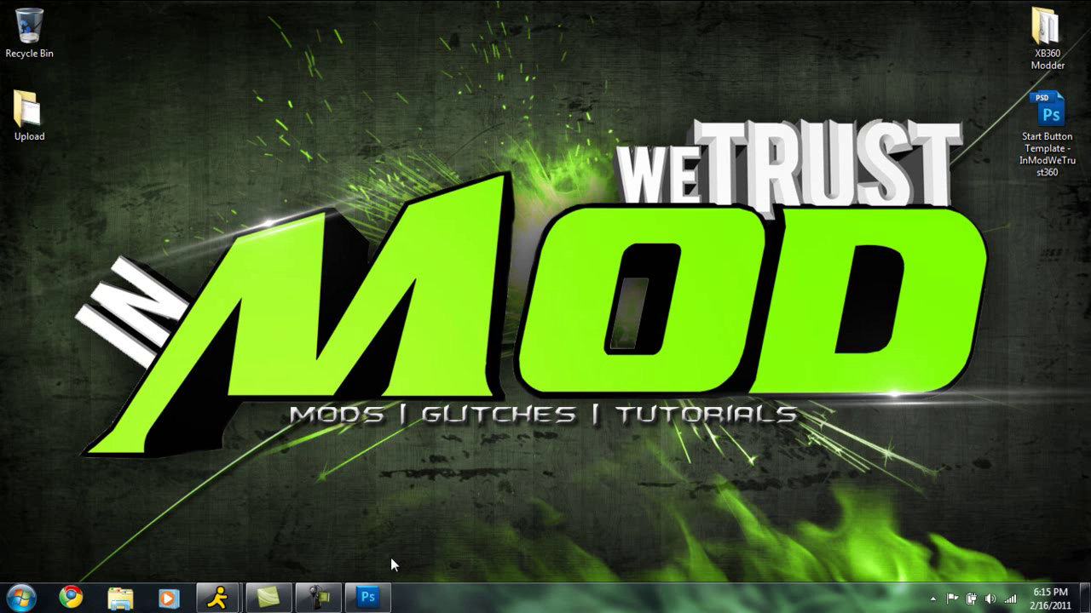
pyautogui.click(374, 596)
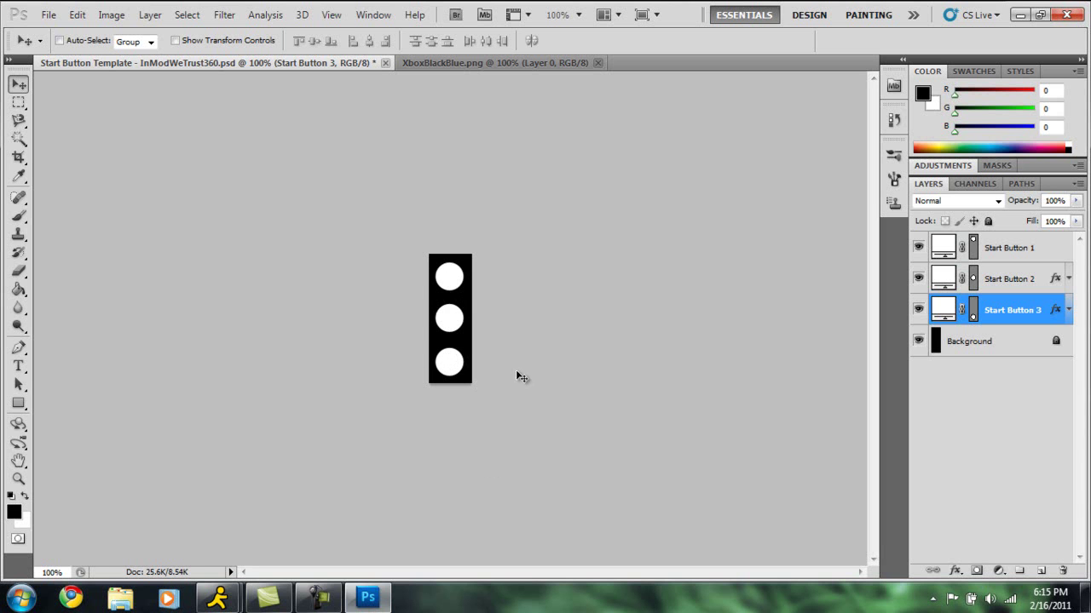
# Switch between the template and XboxBlackBlue.png tabs, ending on the Xbox logo image.
pyautogui.click(498, 64)
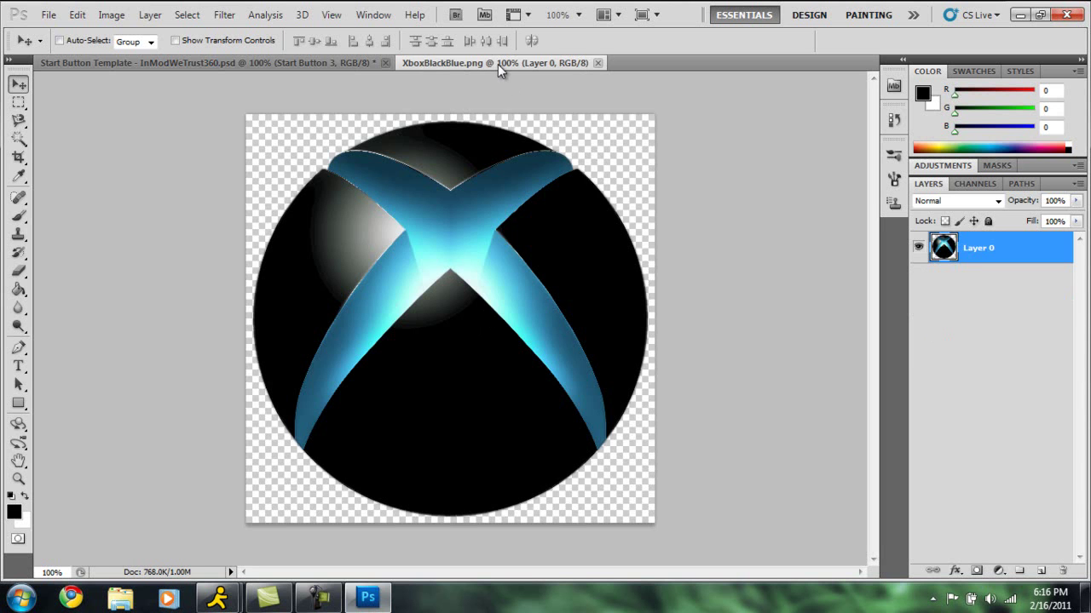
pyautogui.click(231, 63)
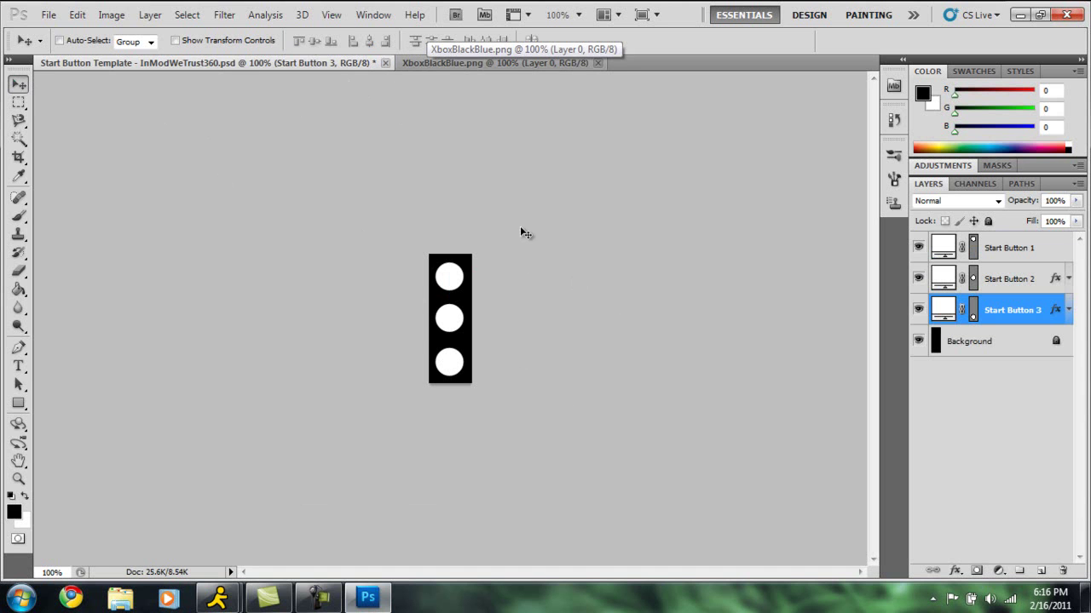
pyautogui.click(494, 65)
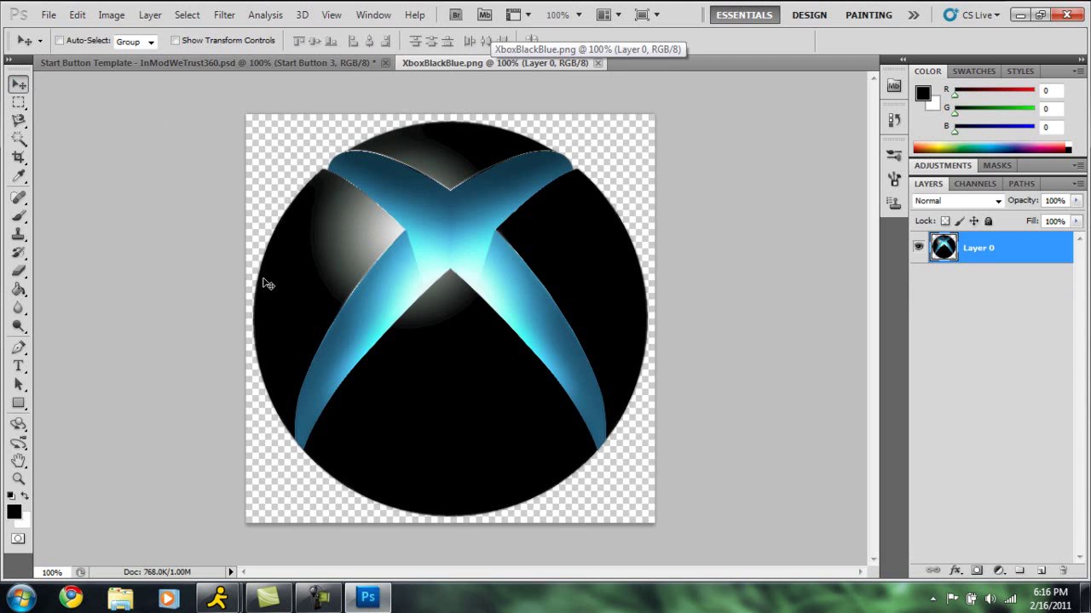
# Cut the whole Xbox logo and paste it into the Start Button Template as a new layer.
pyautogui.hotkey('ctrl', 'a')
pyautogui.press('Delete')
pyautogui.hotkey('ctrl', 'd')
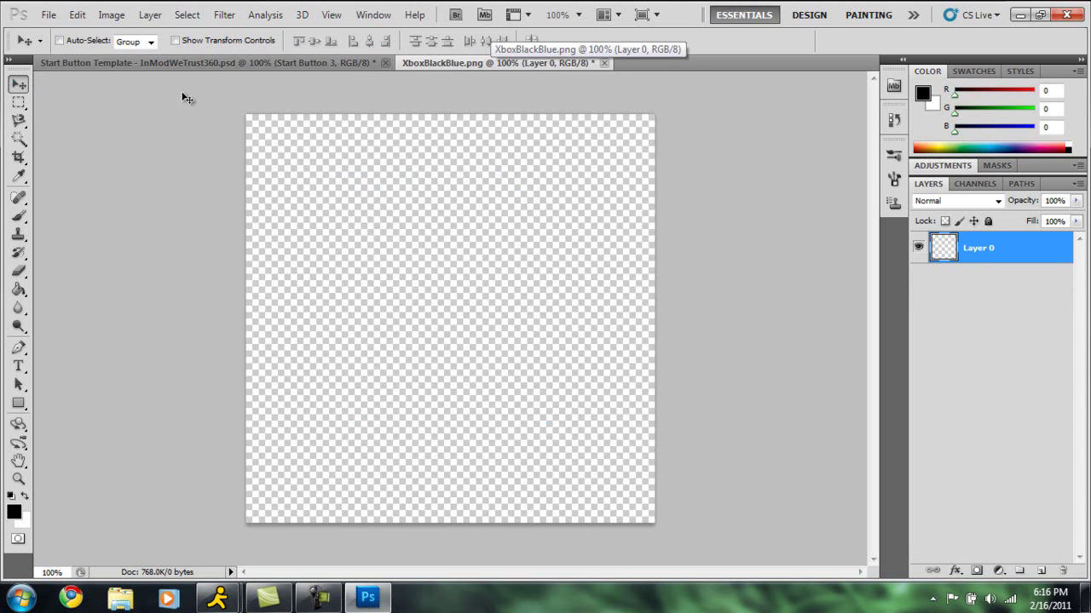
pyautogui.click(170, 64)
pyautogui.hotkey('ctrl', 'v')
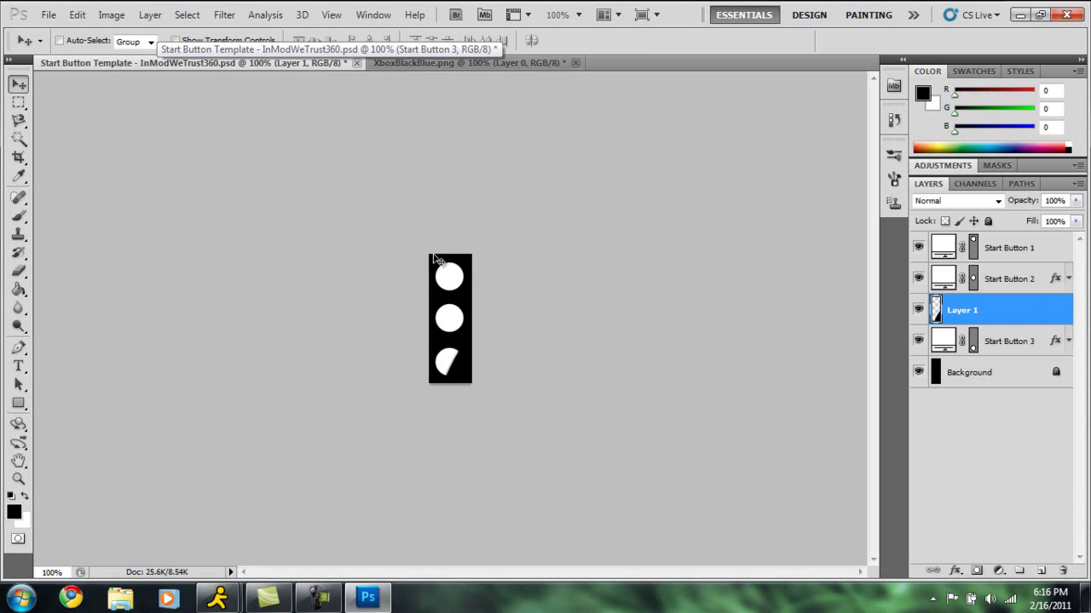
# Scale the pasted logo to about 7.44% over the top circle and move Layer 1 to the top.
pyautogui.hotkey('ctrl', 't')
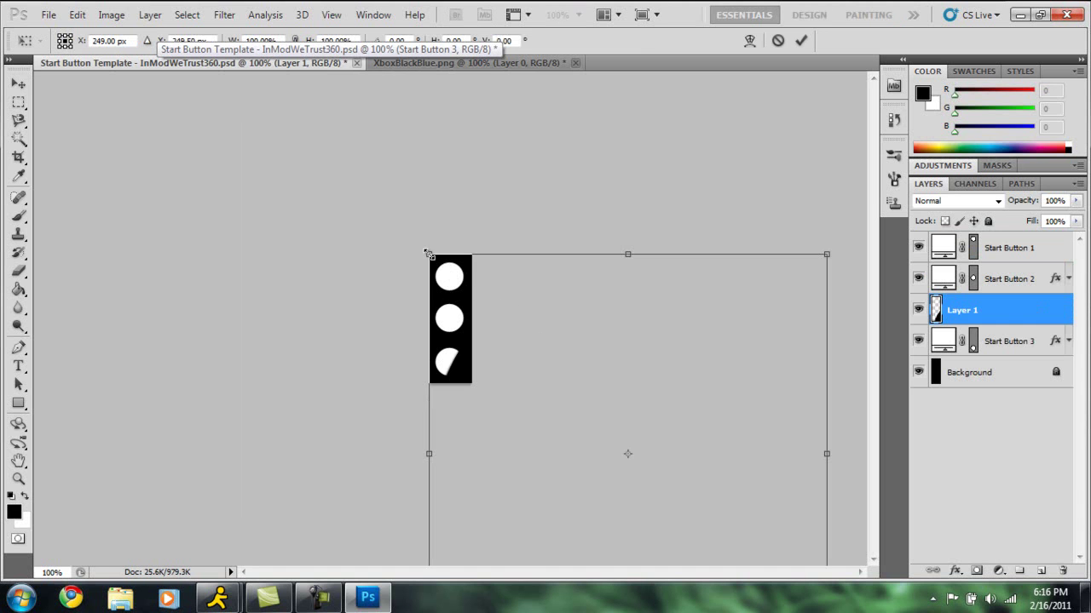
pyautogui.moveTo(429, 254); pyautogui.dragTo(565, 399)
pyautogui.moveTo(618, 465); pyautogui.dragTo(444, 270)
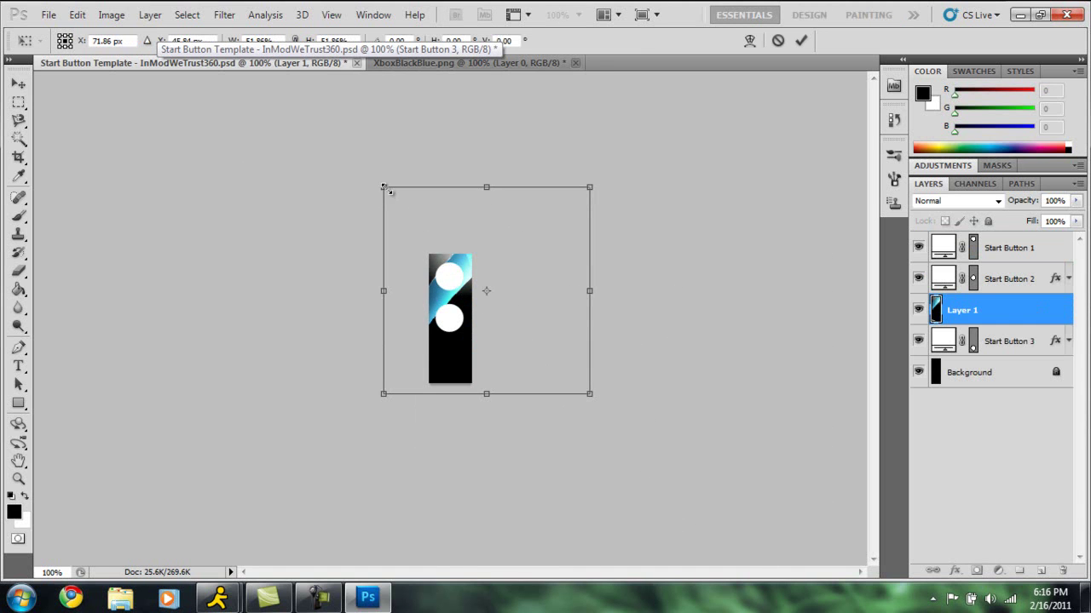
pyautogui.moveTo(387, 190); pyautogui.dragTo(586, 321)
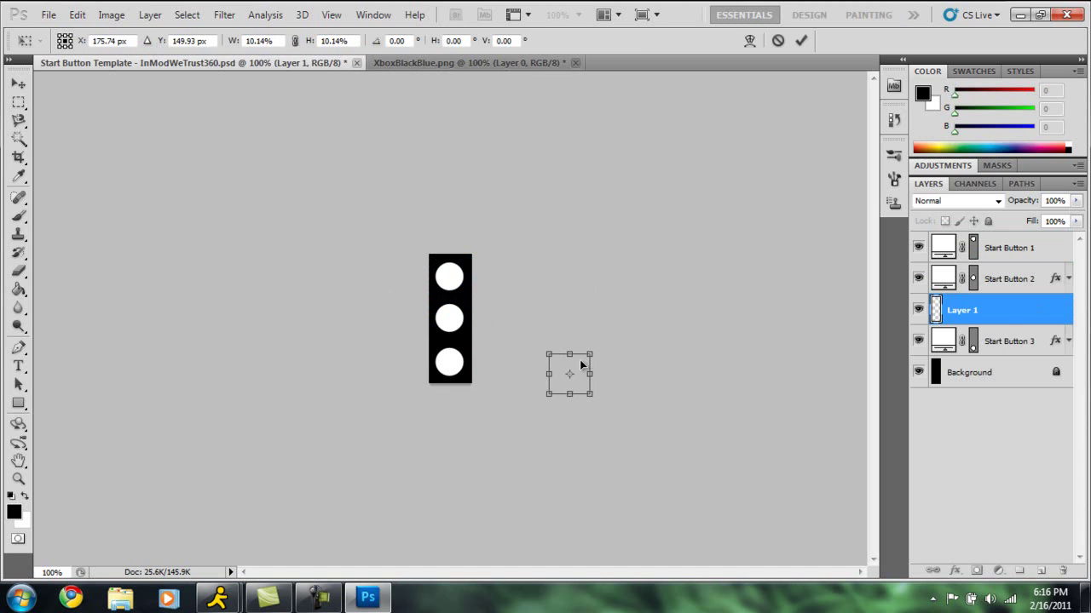
pyautogui.moveTo(580, 360); pyautogui.dragTo(463, 271)
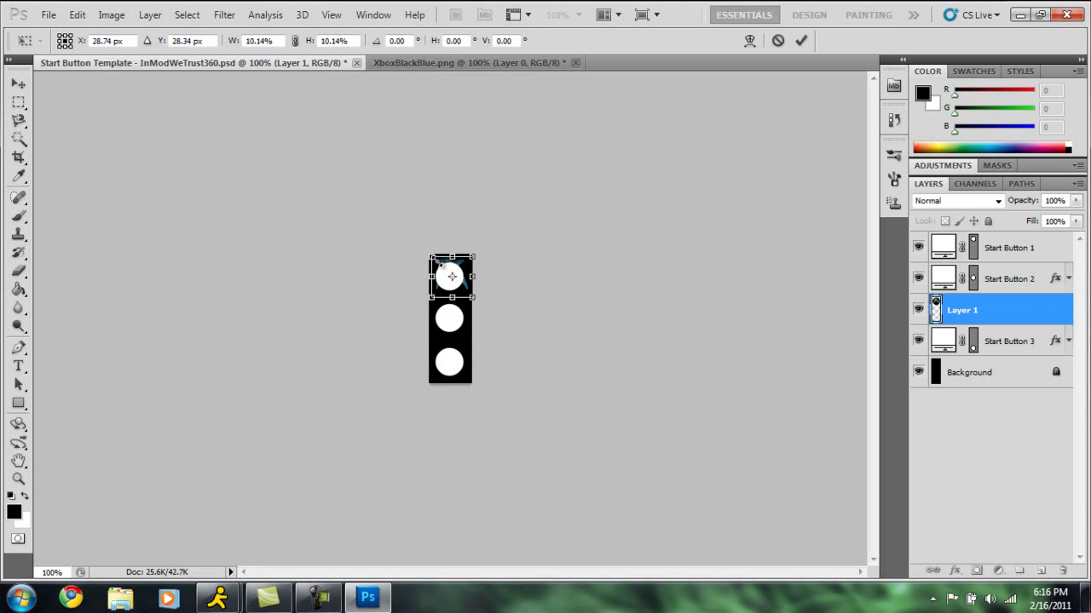
pyautogui.moveTo(431, 257)
pyautogui.mouseDown()
pyautogui.moveTo(460, 287)
pyautogui.moveTo(437, 265)
pyautogui.mouseUp()
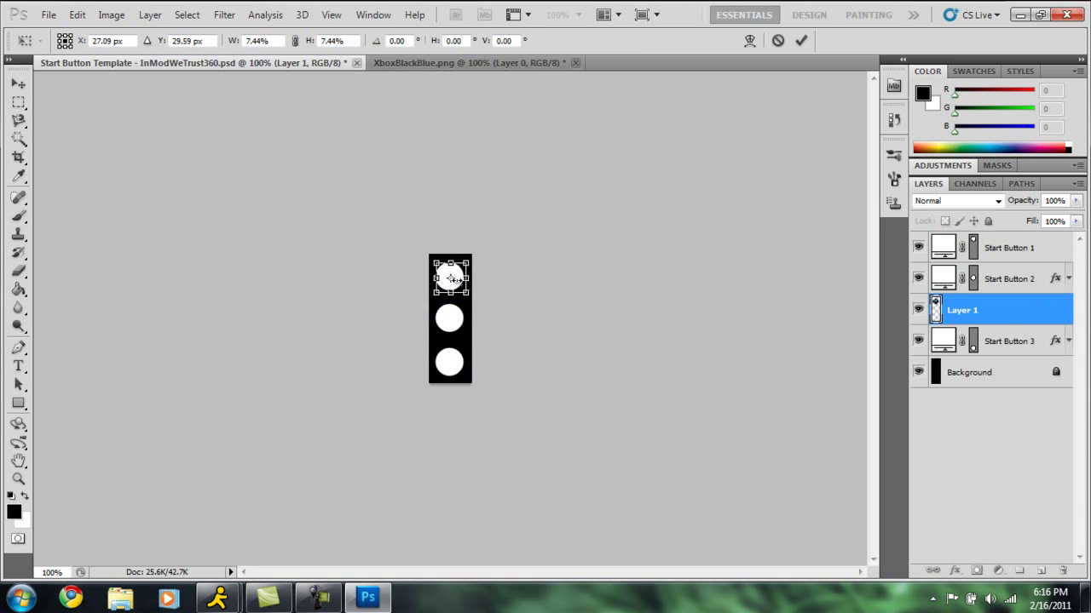
pyautogui.moveTo(460, 288); pyautogui.dragTo(457, 286)
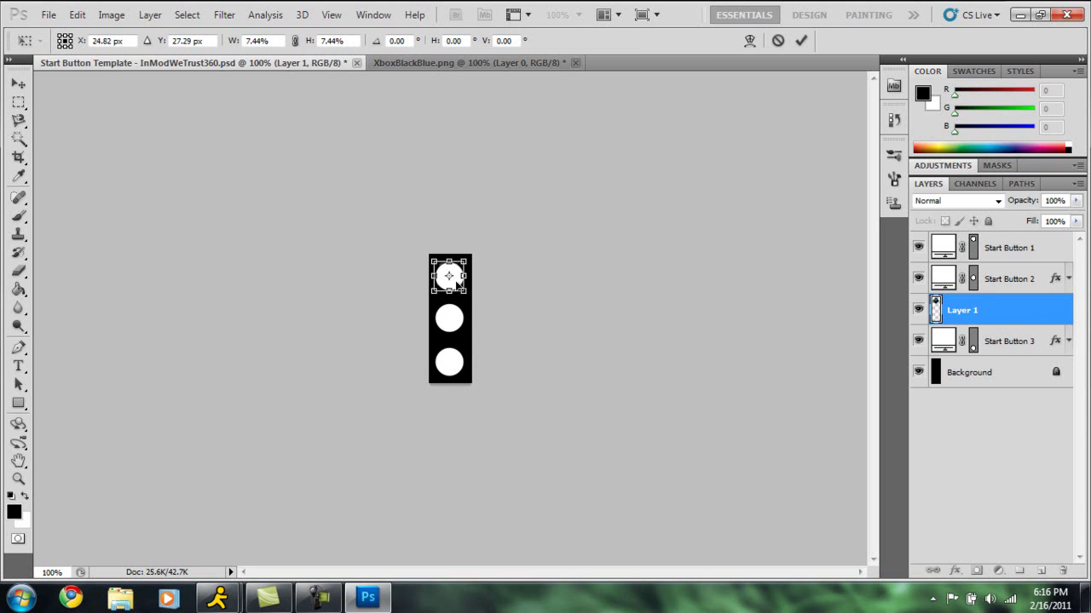
pyautogui.click(18, 84)
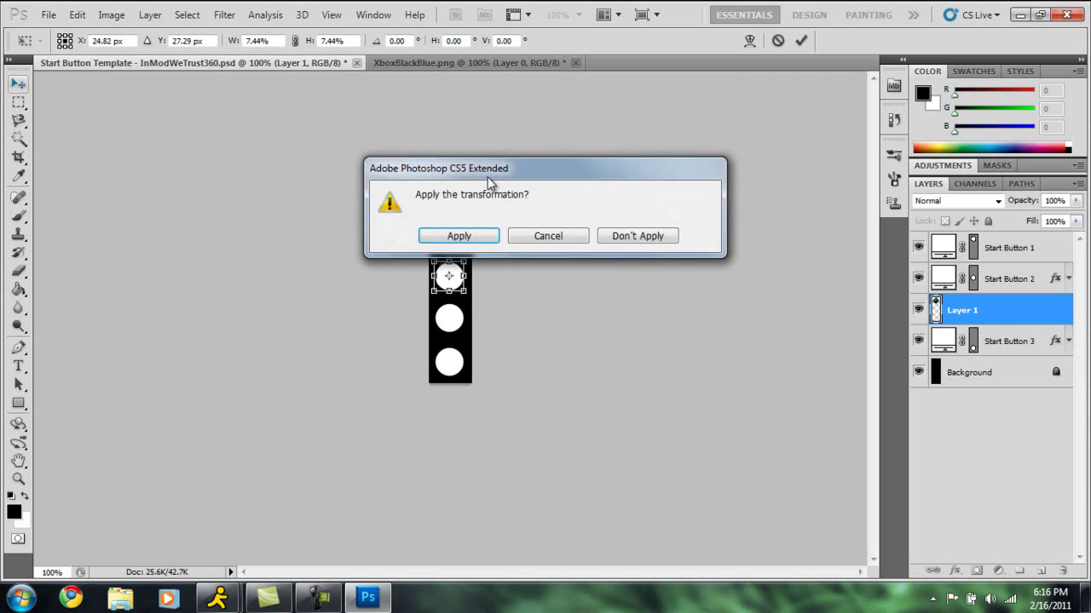
pyautogui.click(457, 233)
pyautogui.moveTo(980, 311); pyautogui.dragTo(984, 258)
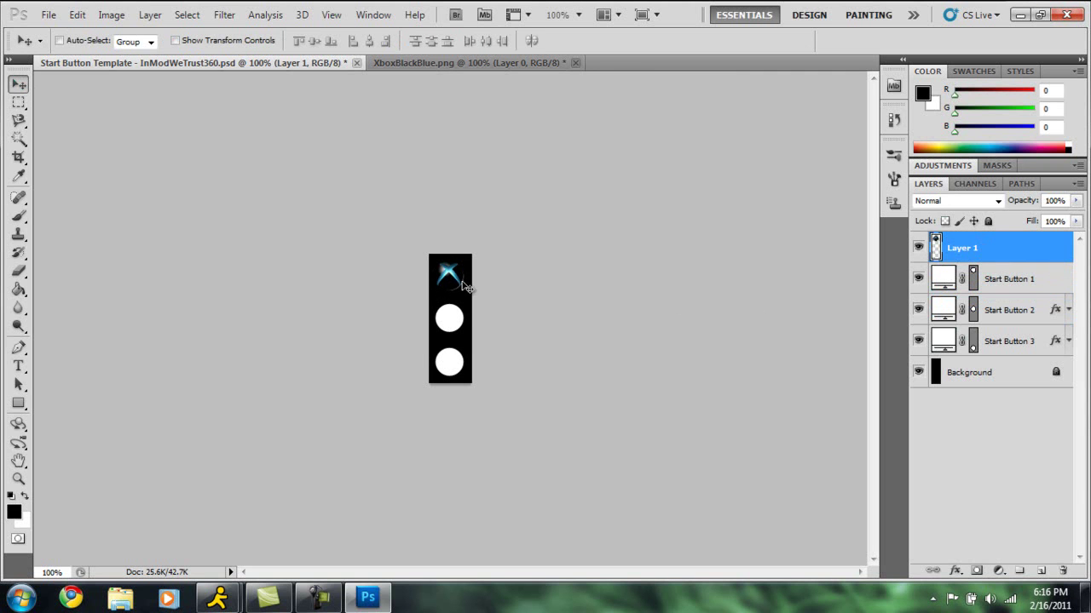
# Nudge the top logo up, duplicate Layer 1, and place the copy on the middle circle.
pyautogui.press('Up')
pyautogui.press('Up')
pyautogui.press('Up')
pyautogui.moveTo(968, 249); pyautogui.dragTo(1042, 570)
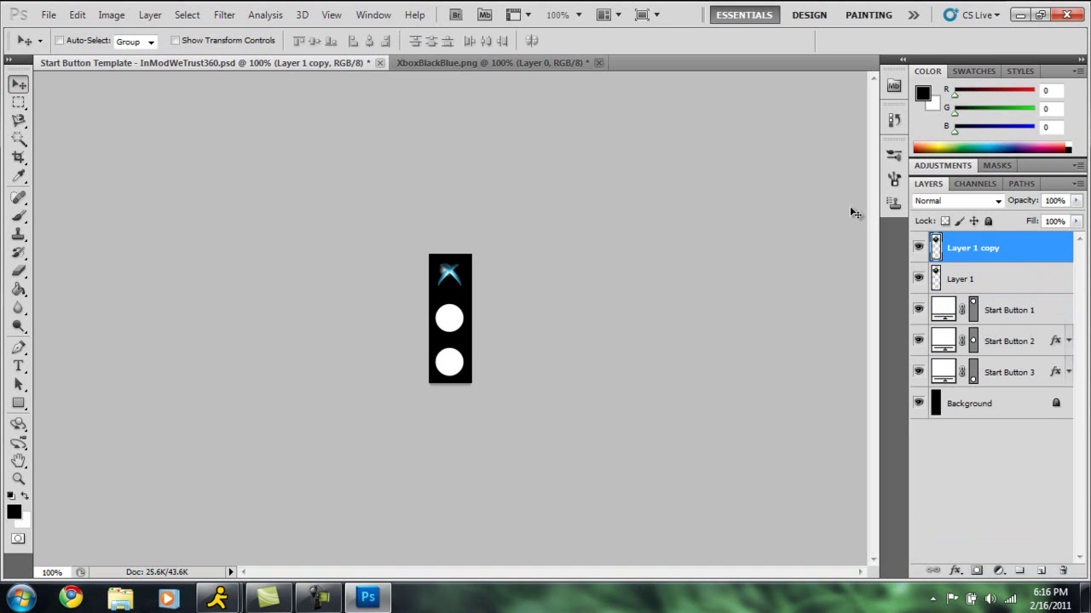
pyautogui.moveTo(452, 285); pyautogui.dragTo(453, 323)
pyautogui.press('Up')
pyautogui.press('Up')
pyautogui.press('Up')
# Enable Outer Glow on Start Button 2 and set its colour to bright cyan 00fff6.
pyautogui.doubleClick(1057, 345)
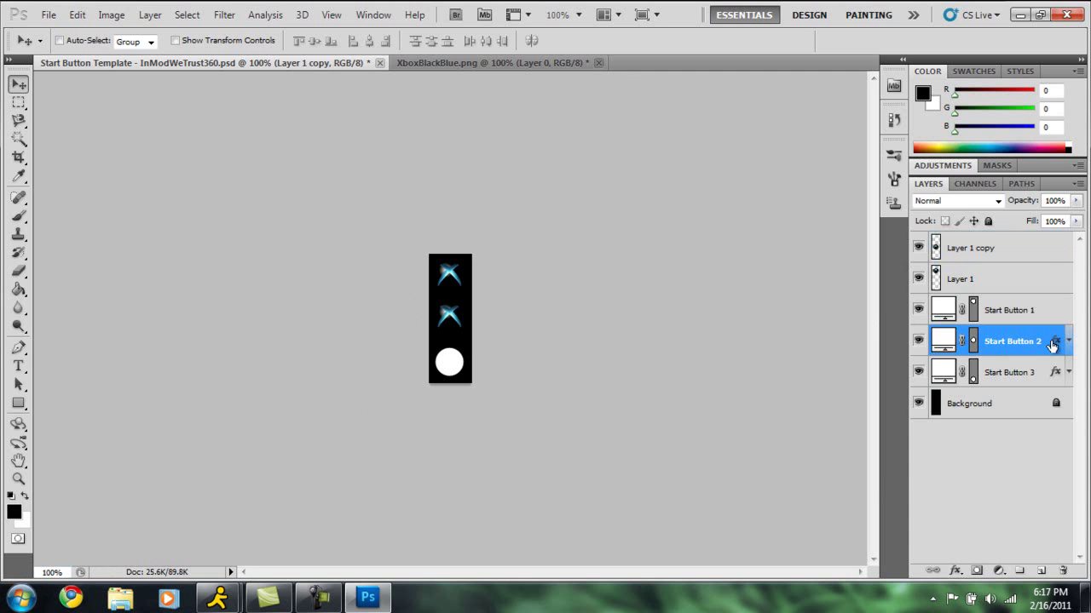
pyautogui.click(586, 231)
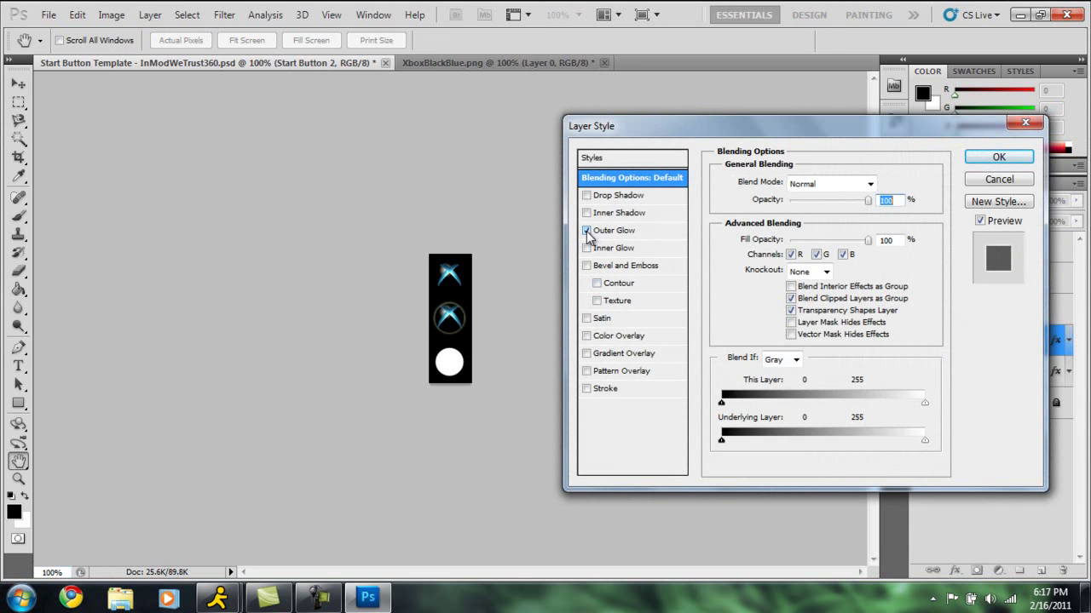
pyautogui.click(614, 233)
pyautogui.click(757, 239)
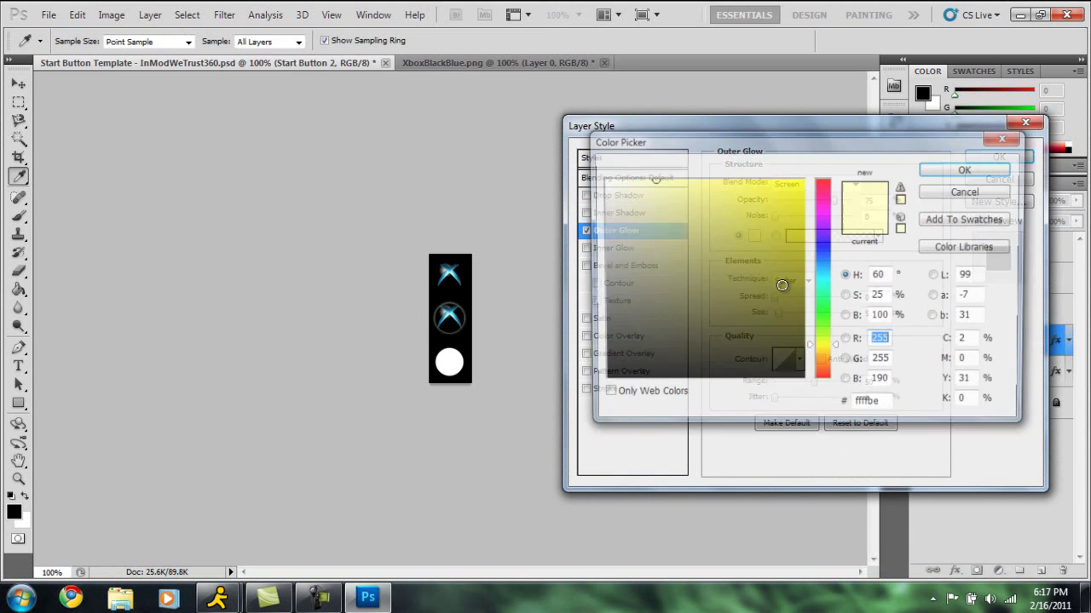
pyautogui.click(824, 245)
pyautogui.click(803, 179)
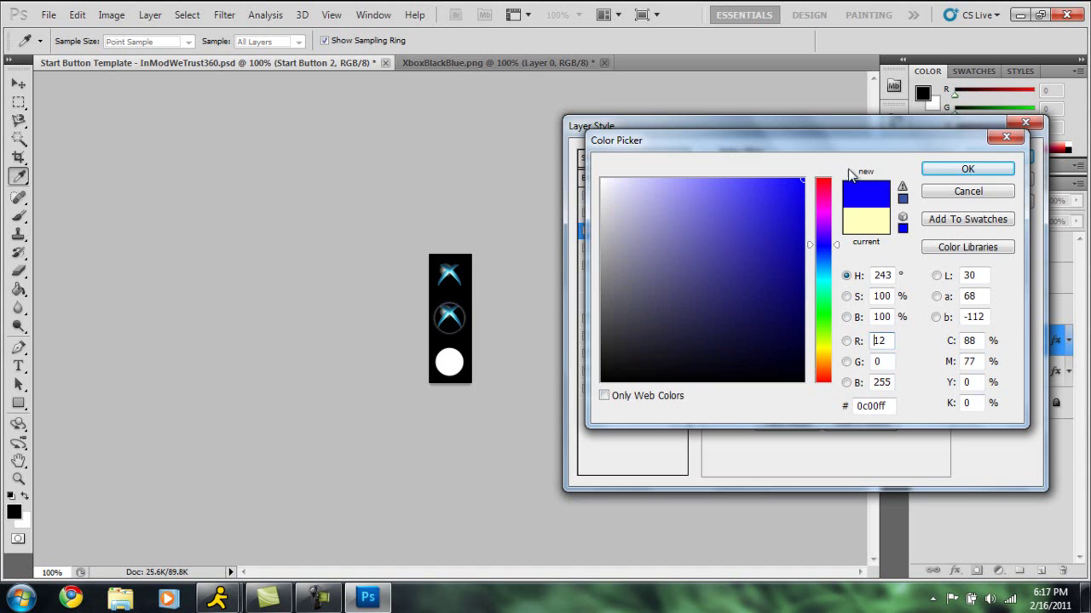
pyautogui.click(827, 251)
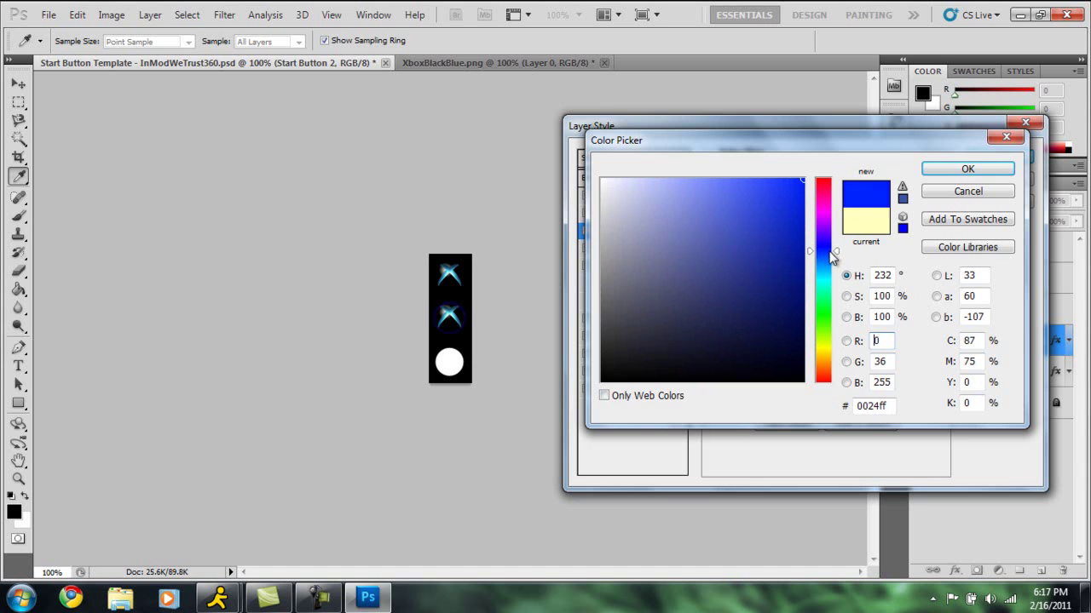
pyautogui.click(804, 237)
pyautogui.click(804, 251)
pyautogui.click(826, 282)
pyautogui.click(804, 190)
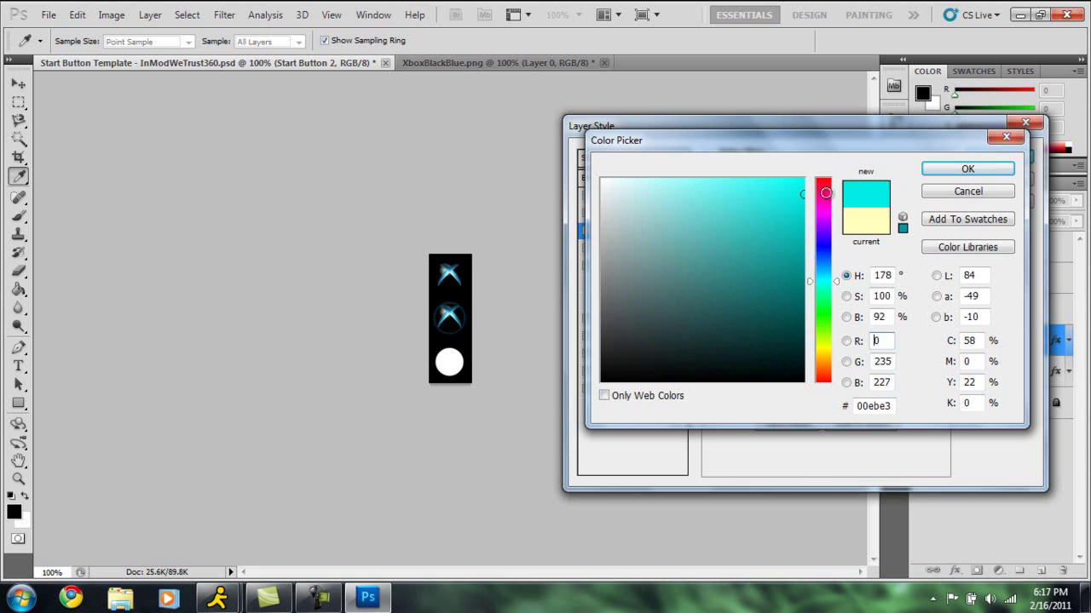
pyautogui.click(803, 184)
pyautogui.click(804, 195)
pyautogui.click(803, 179)
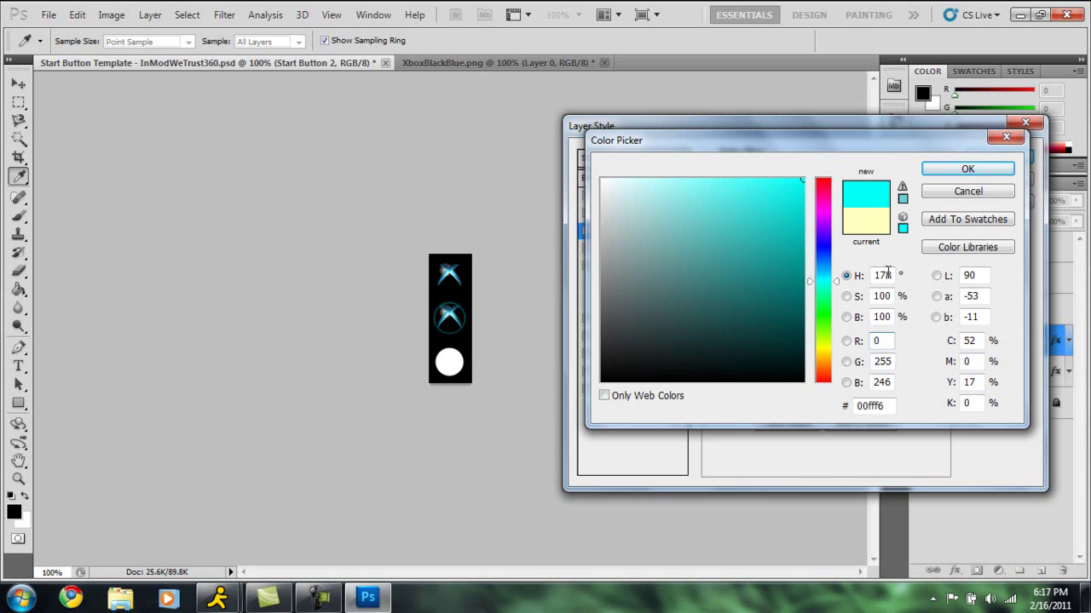
pyautogui.click(967, 170)
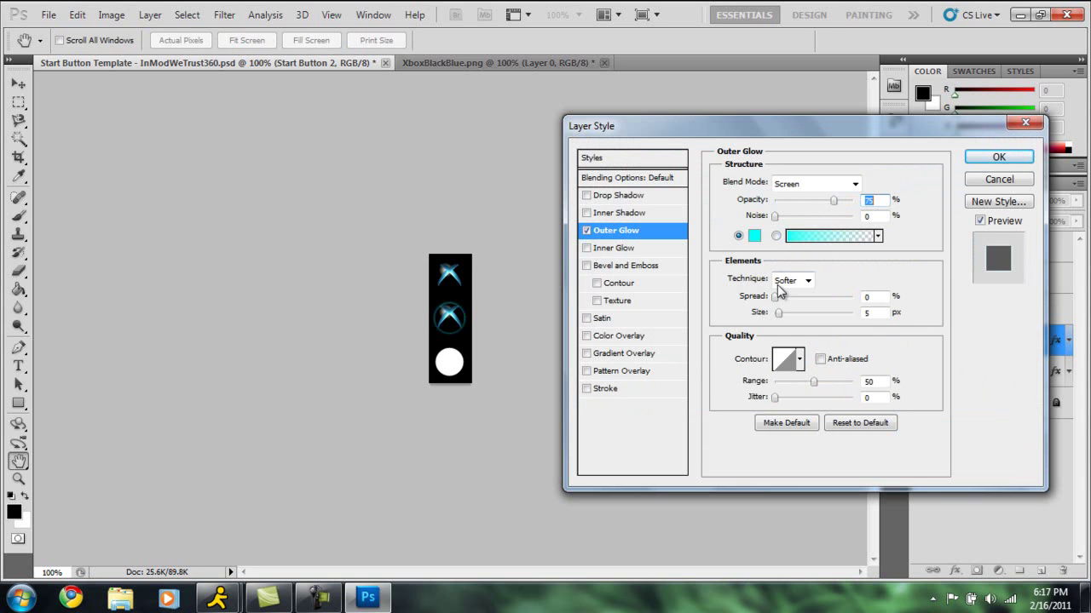
# Set the glow Spread to 6, enlarge its Size, and confirm the style.
pyautogui.click(779, 297)
pyautogui.moveTo(779, 312); pyautogui.dragTo(781, 313)
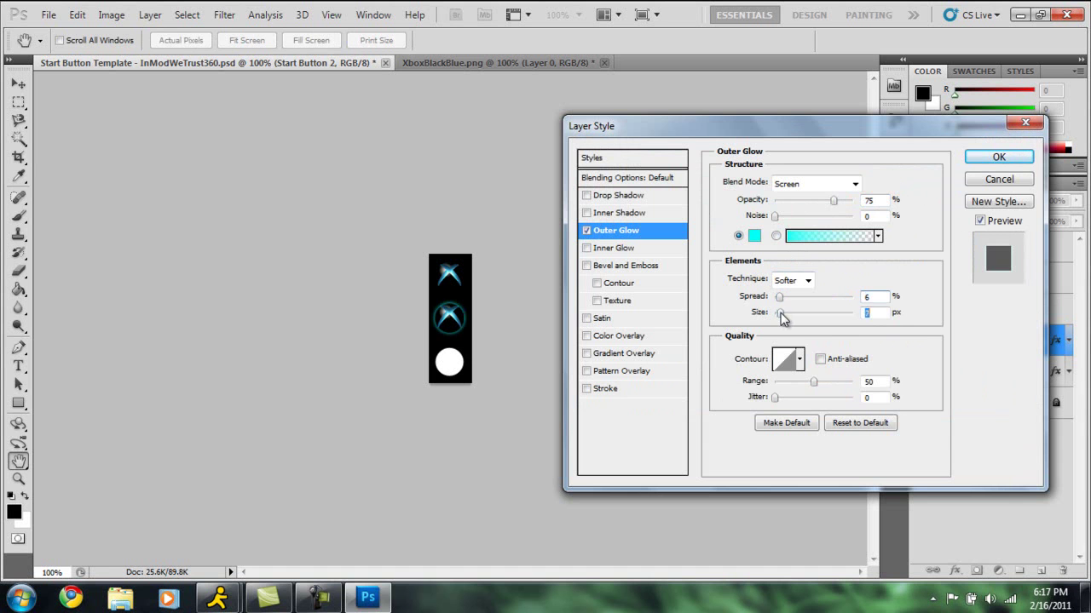
pyautogui.click(989, 158)
# Duplicate Layer 1 copy, move the third logo onto the bottom circle, and open its layer style.
pyautogui.moveTo(986, 257); pyautogui.dragTo(1041, 570)
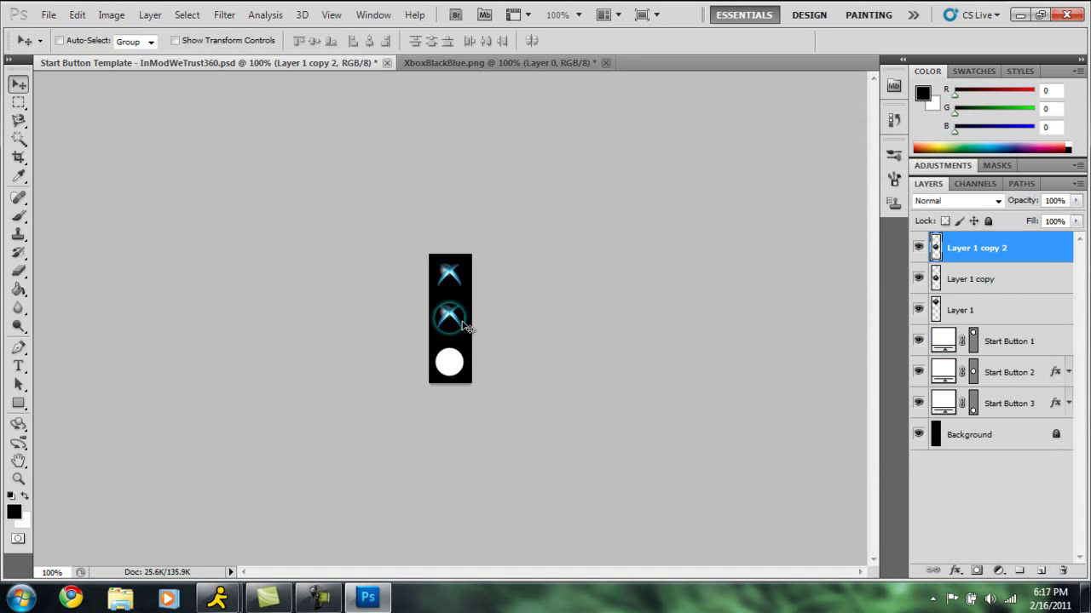
pyautogui.moveTo(457, 283); pyautogui.dragTo(455, 321)
pyautogui.doubleClick(1059, 257)
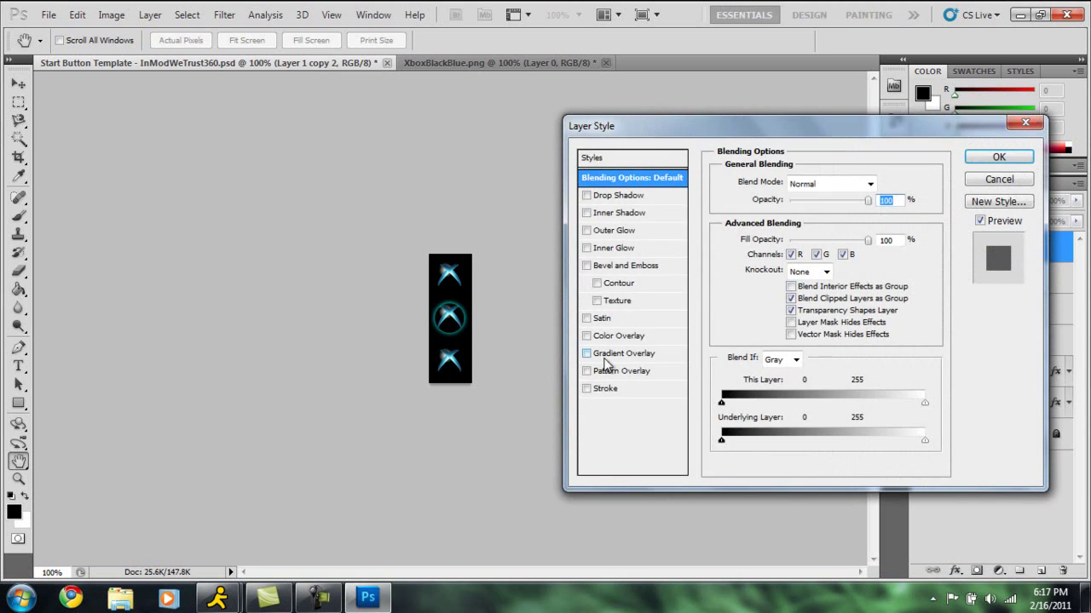
pyautogui.click(603, 390)
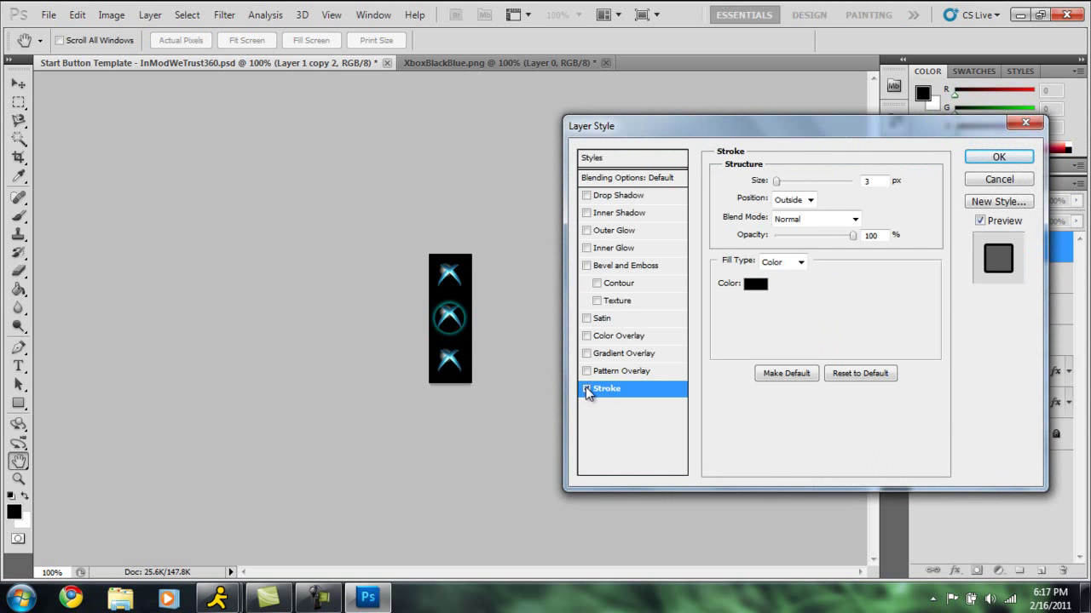
pyautogui.click(587, 388)
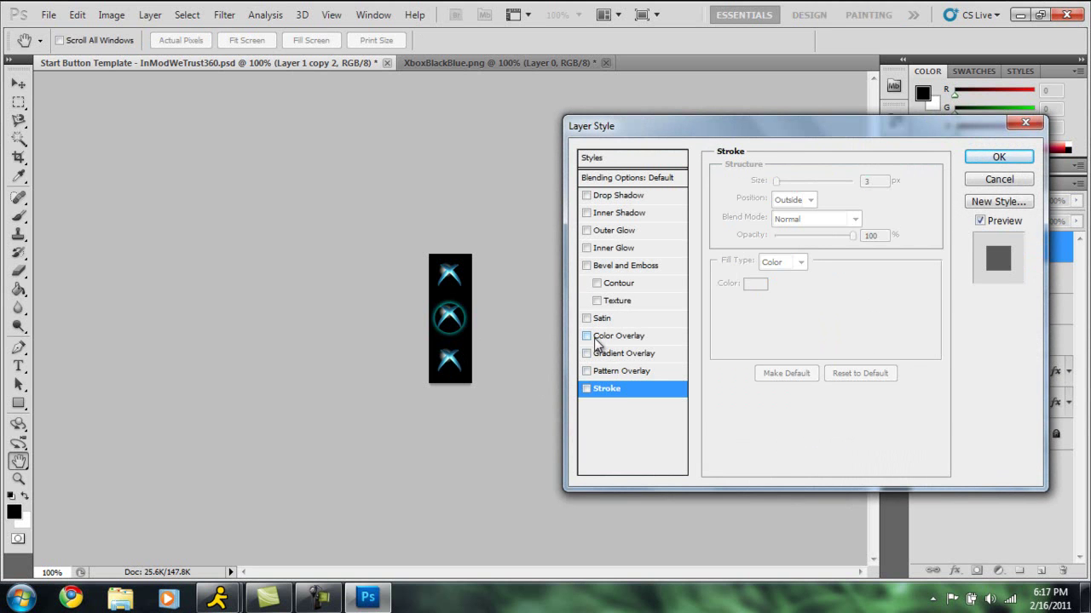
# Try a 2 px Bevel and Emboss on the third logo, then turn it off.
pyautogui.click(586, 266)
pyautogui.click(610, 288)
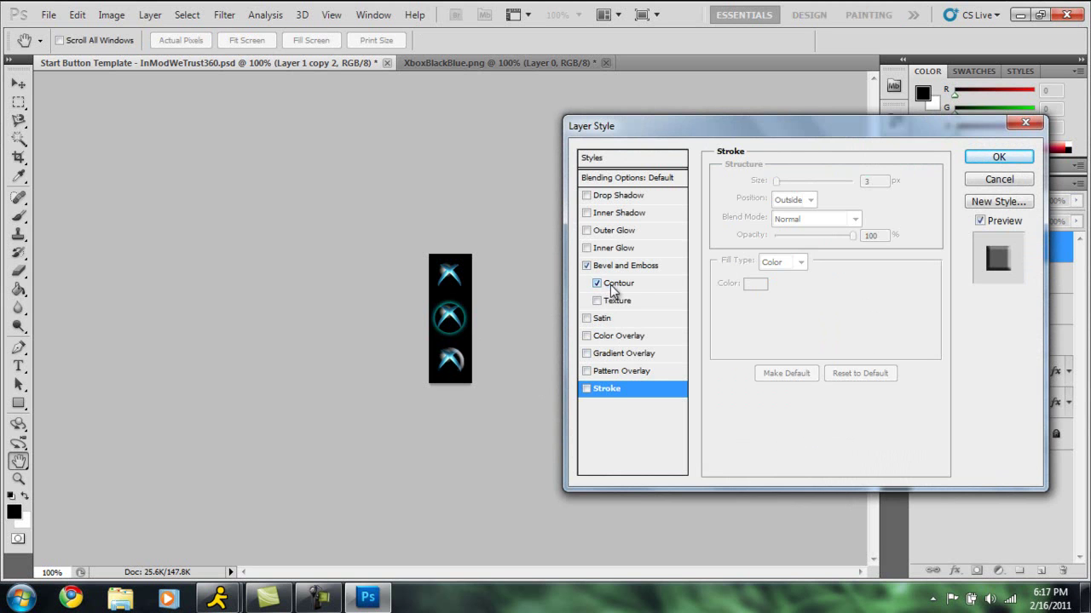
pyautogui.click(626, 265)
pyautogui.moveTo(787, 251); pyautogui.dragTo(763, 259)
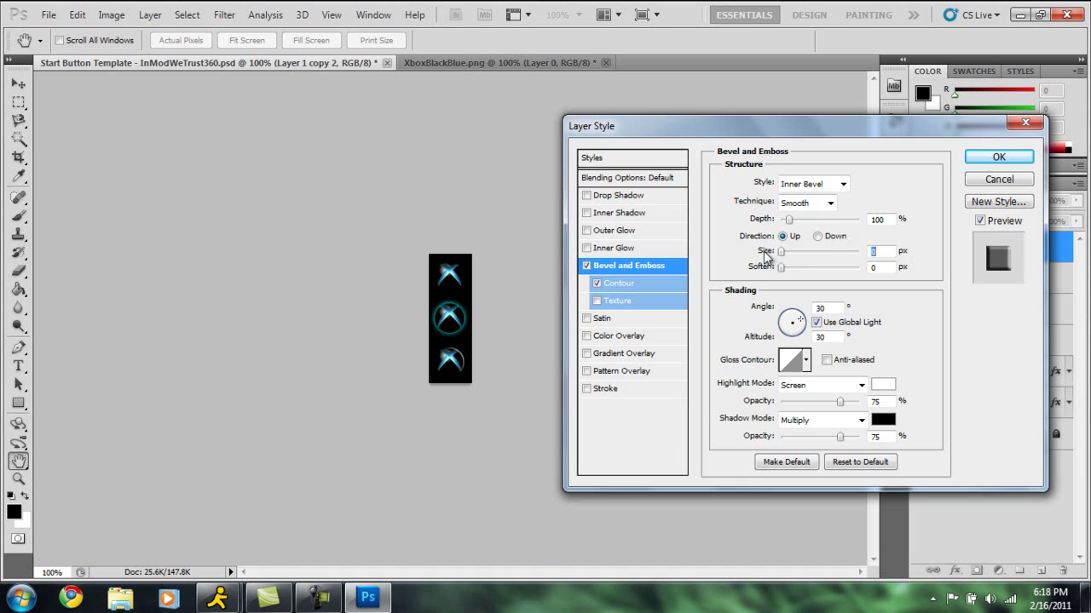
pyautogui.click(587, 266)
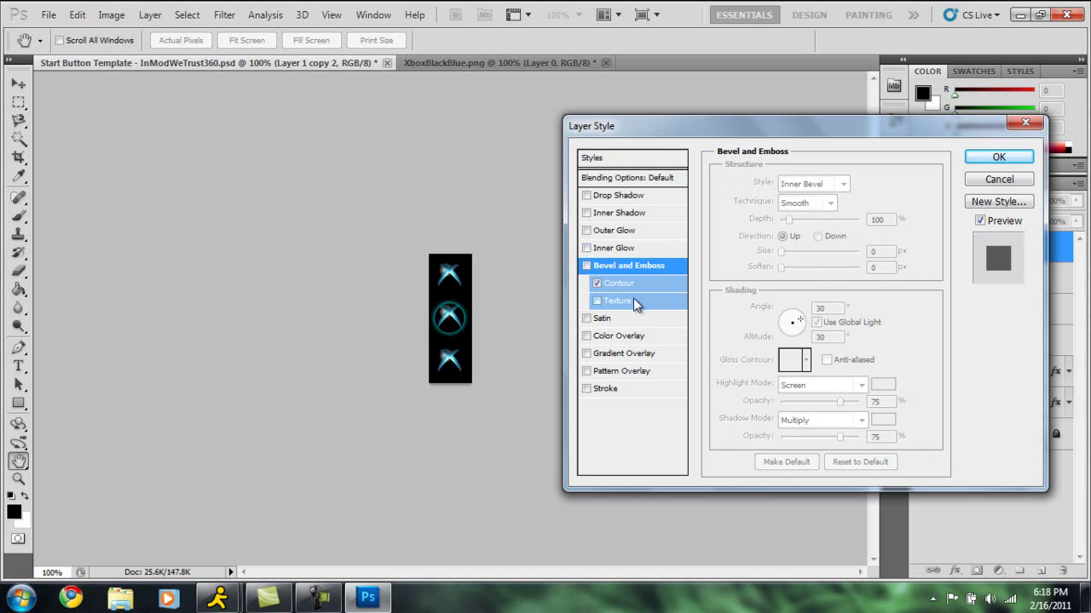
# Add a 2 px bright cyan (#00f0ff) Stroke to the third logo and apply it.
pyautogui.click(586, 391)
pyautogui.click(609, 388)
pyautogui.click(755, 286)
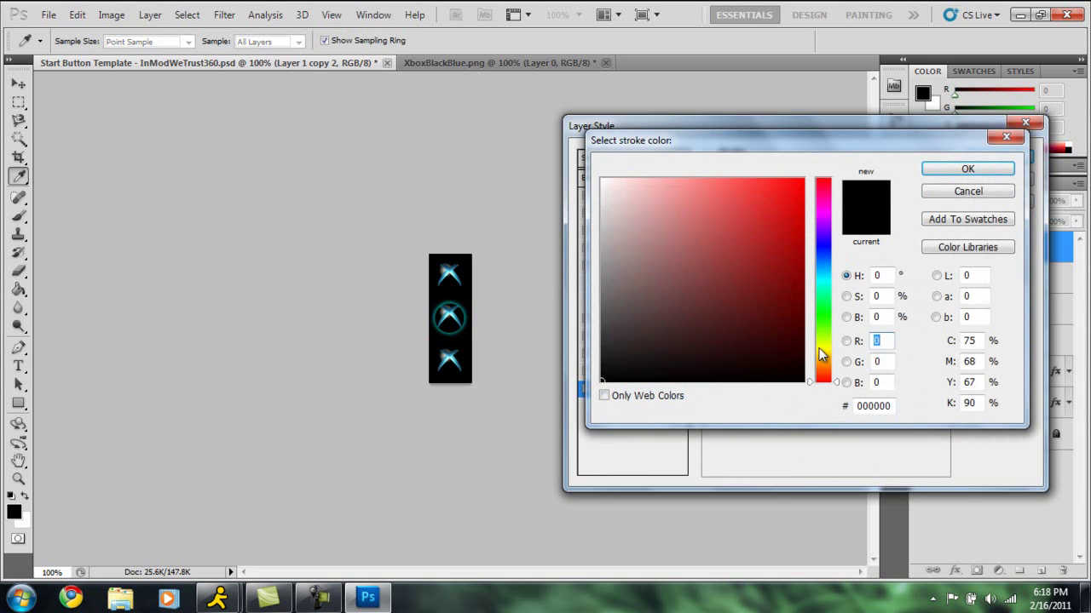
pyautogui.click(823, 281)
pyautogui.click(801, 180)
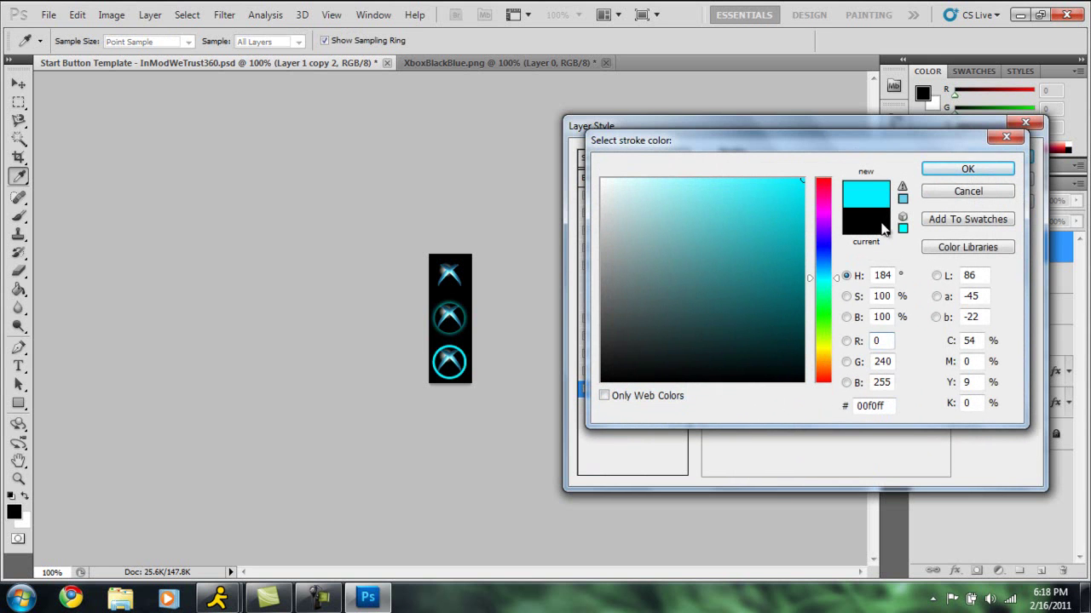
pyautogui.click(971, 170)
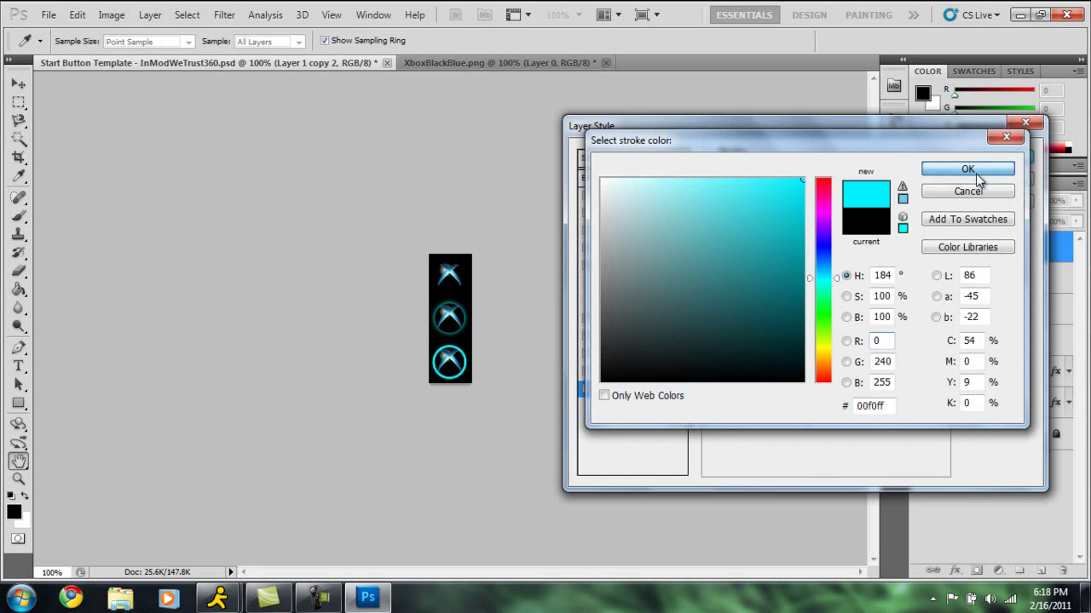
pyautogui.write('2')
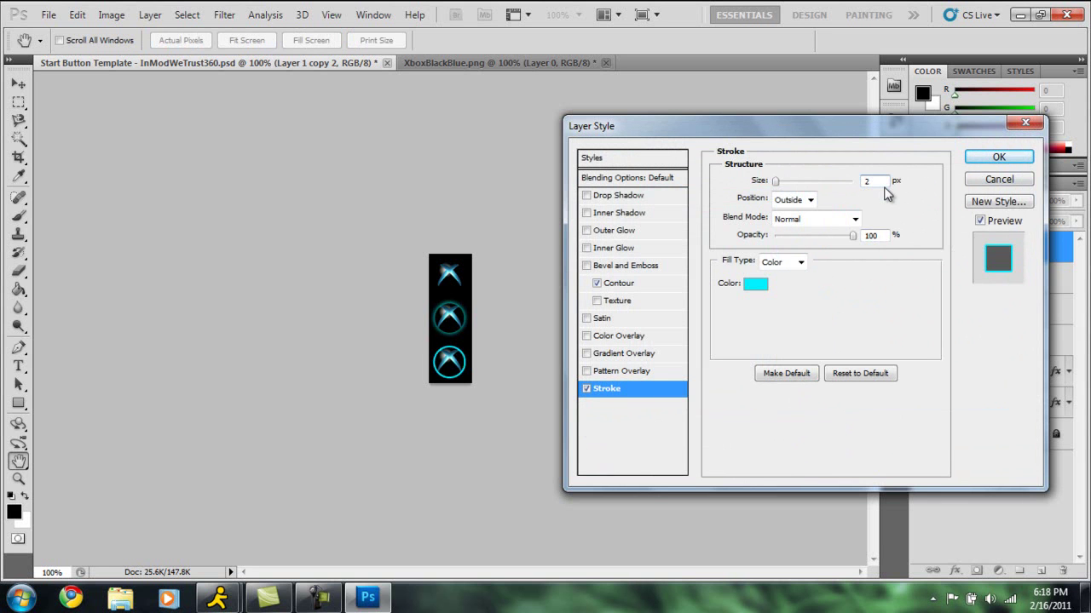
pyautogui.click(1002, 158)
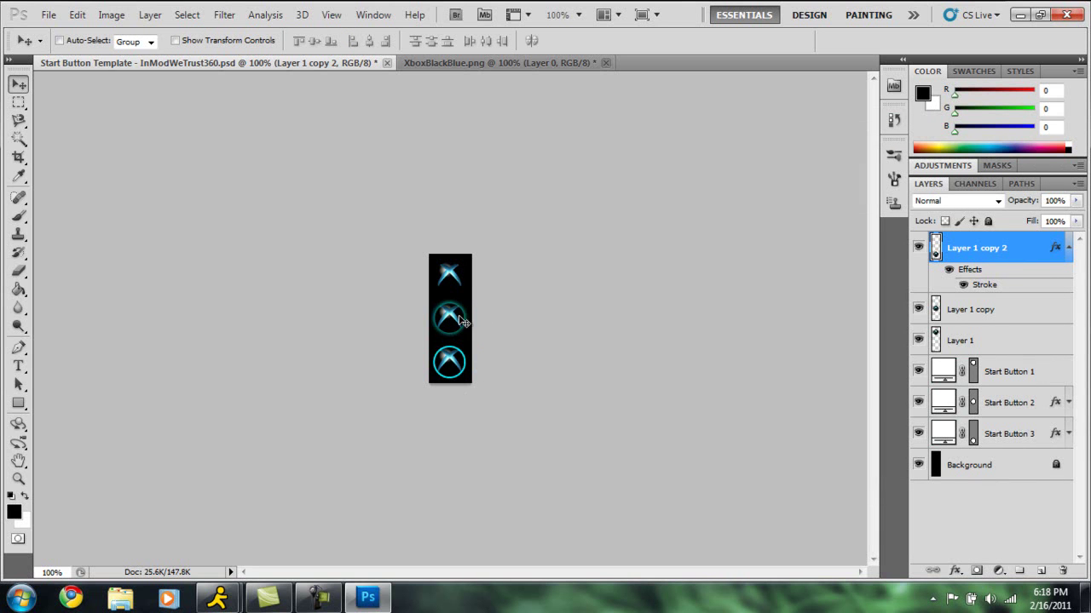
# Use Save As to write Test.bmp to the Desktop with Windows 32 Bit BMP options.
pyautogui.click(49, 16)
pyautogui.click(88, 261)
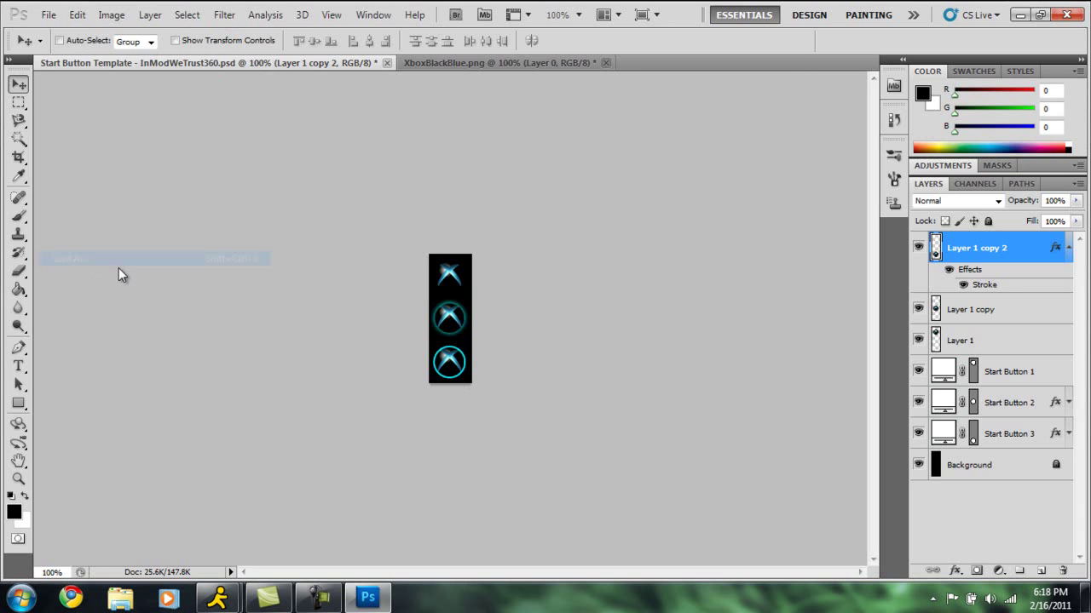
pyautogui.click(509, 339)
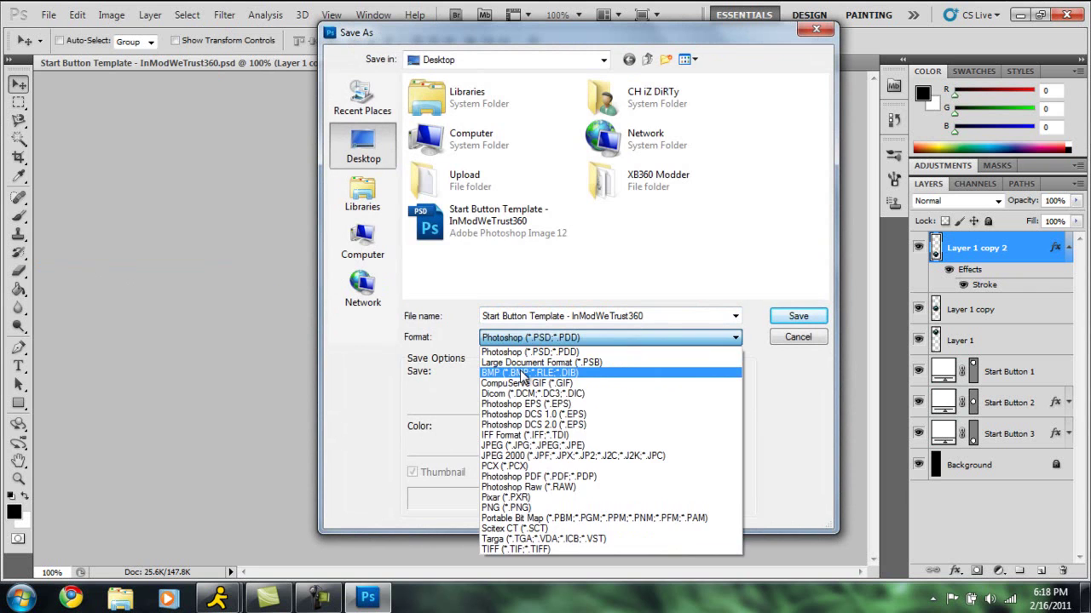
pyautogui.click(522, 375)
pyautogui.moveTo(686, 317); pyautogui.dragTo(478, 317)
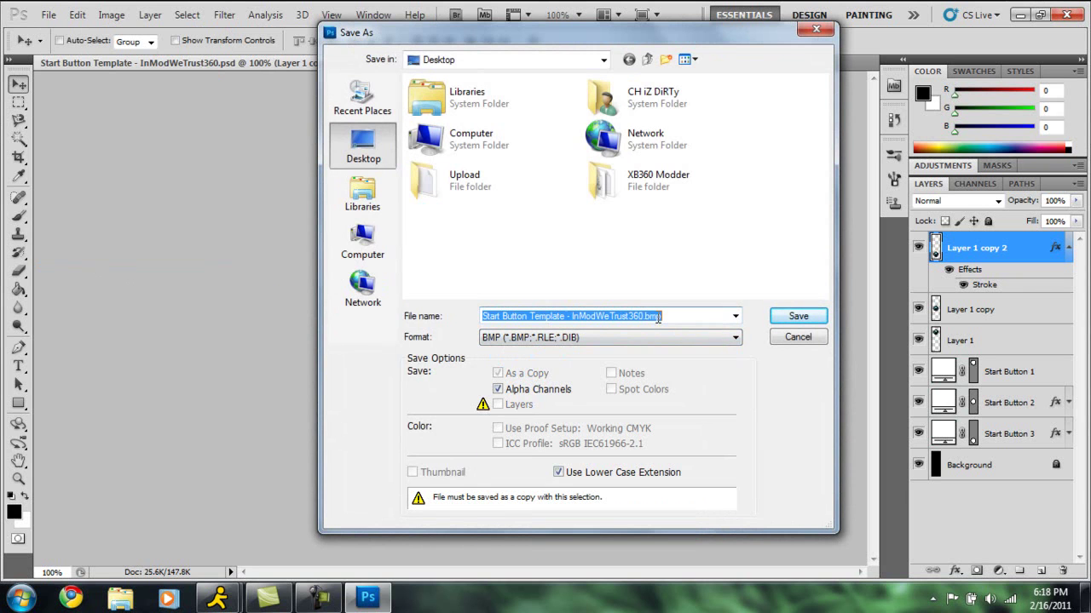
pyautogui.write('Test')
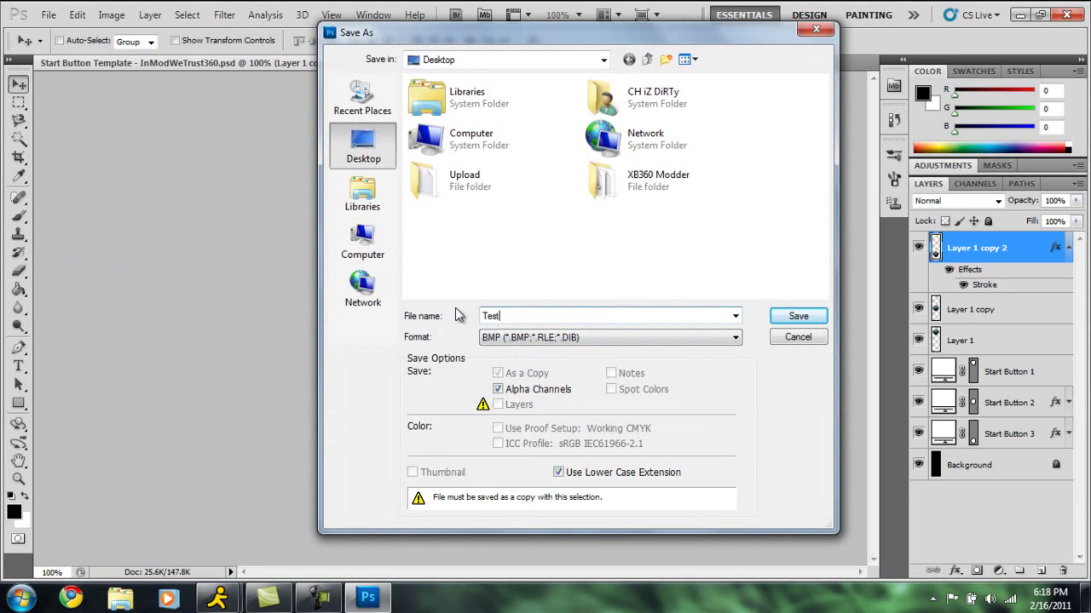
pyautogui.click(798, 316)
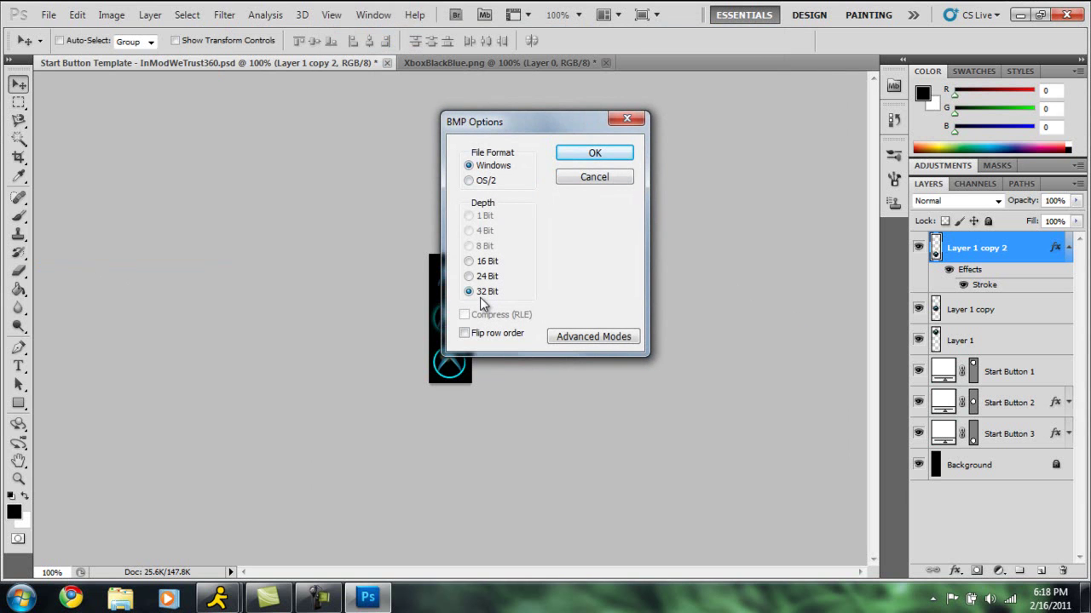
pyautogui.click(597, 157)
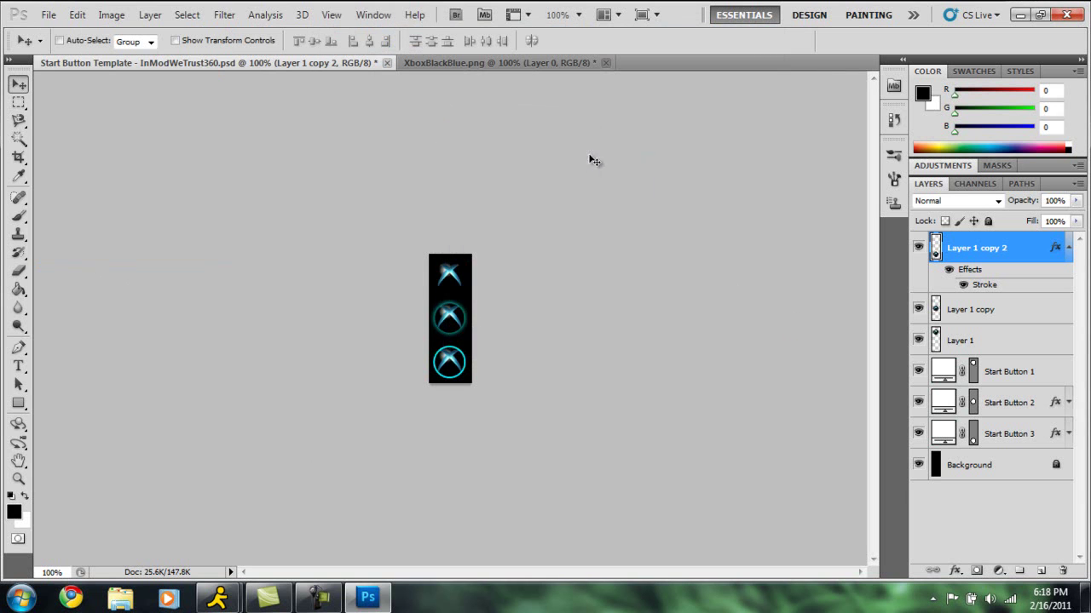
# Open Test.bmp from the desktop in Photoshop to verify it, close it, and minimize Photoshop.
pyautogui.click(1020, 14)
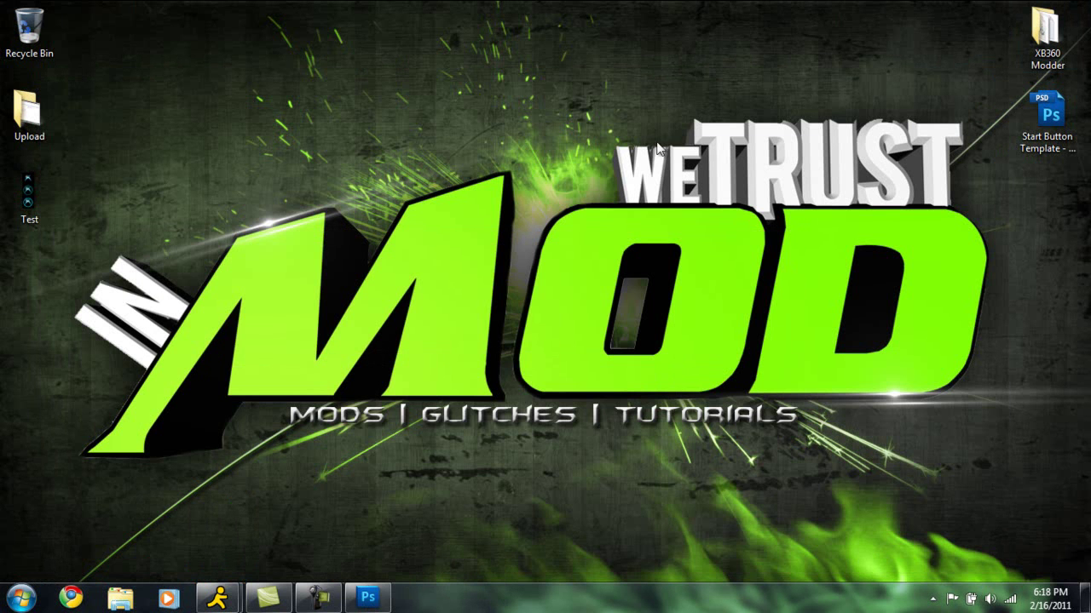
pyautogui.rightClick(36, 203)
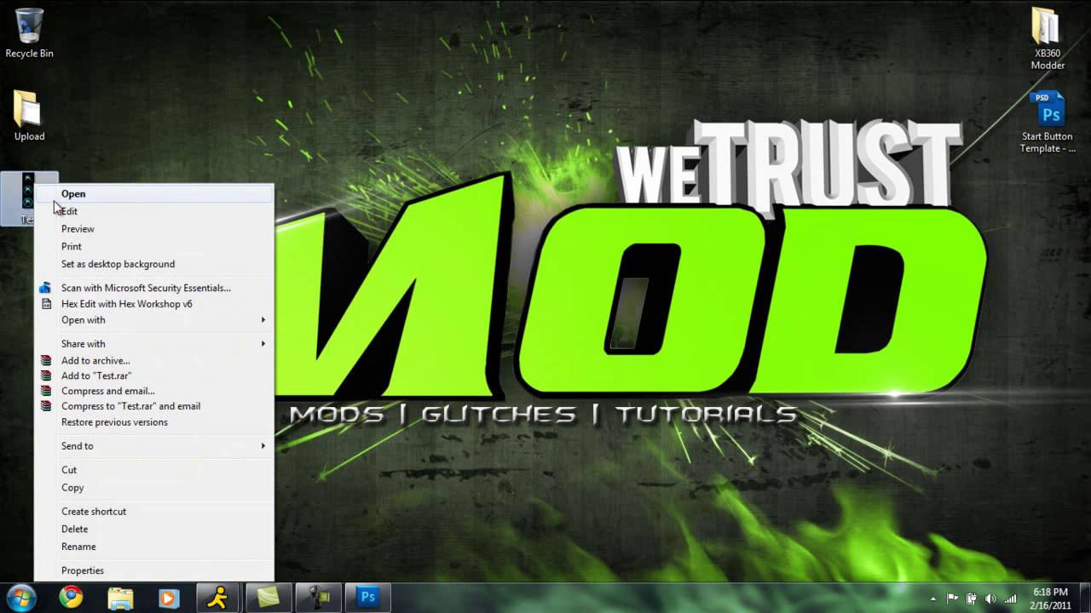
pyautogui.click(58, 228)
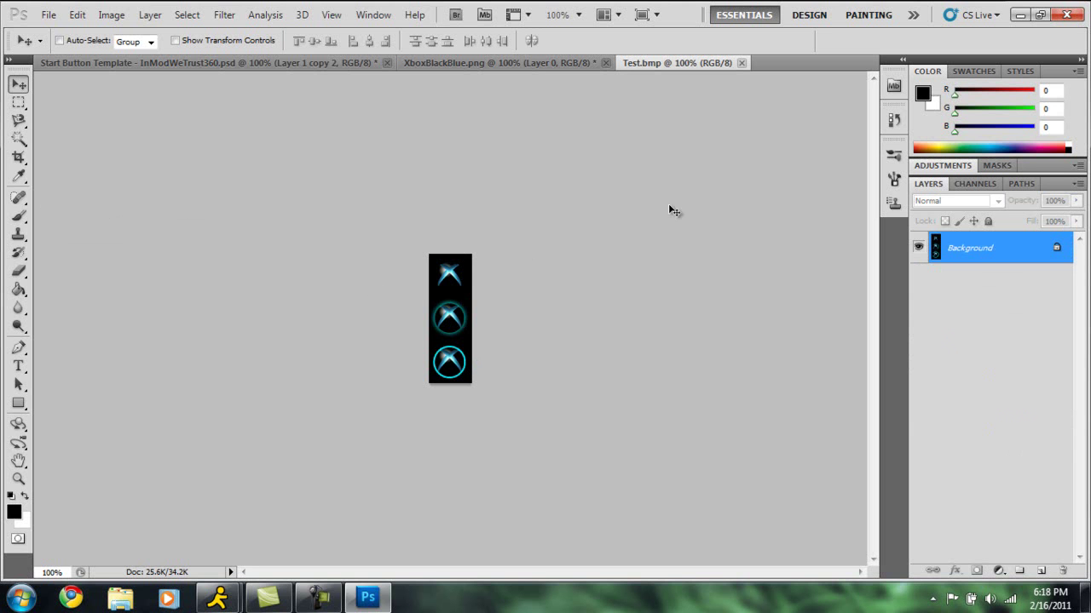
pyautogui.click(741, 62)
pyautogui.click(1018, 16)
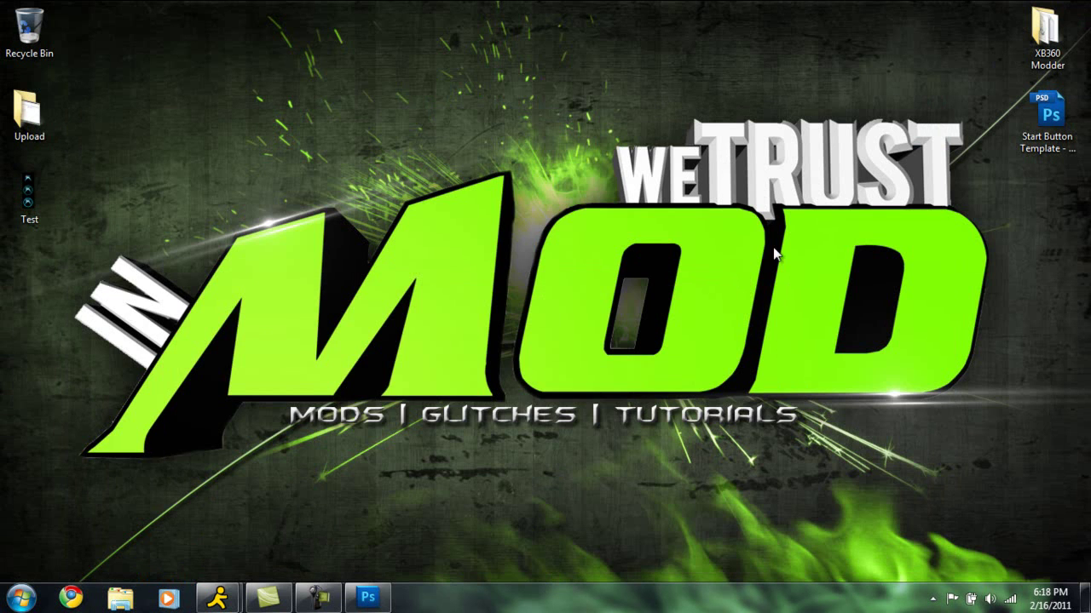
# Launch Windows 7 Start Button Changer v2.6 from the Downloads folder, allowing it to run.
pyautogui.click(123, 600)
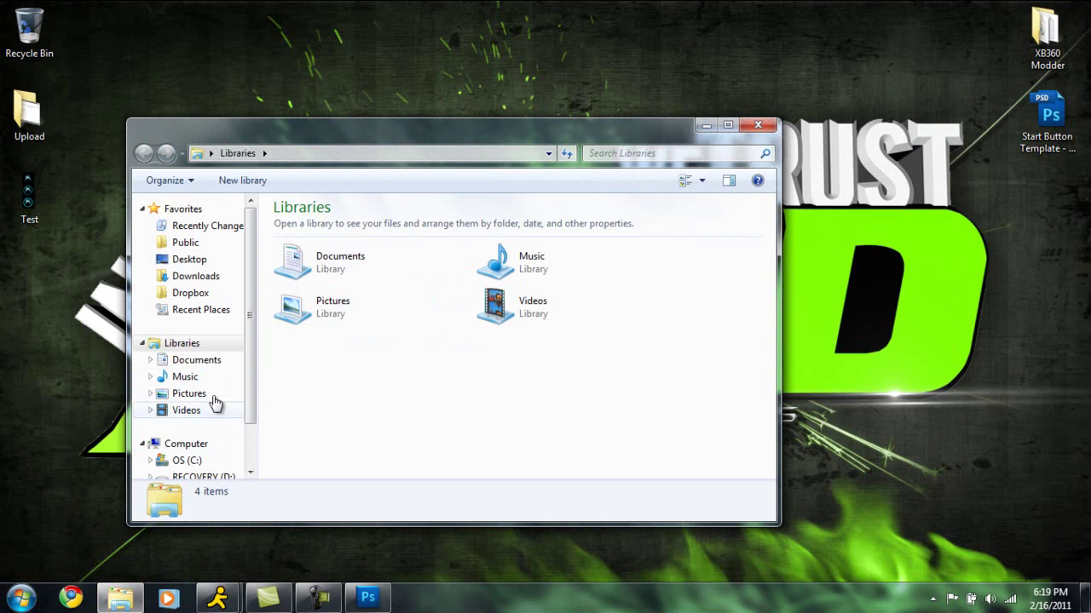
pyautogui.click(213, 363)
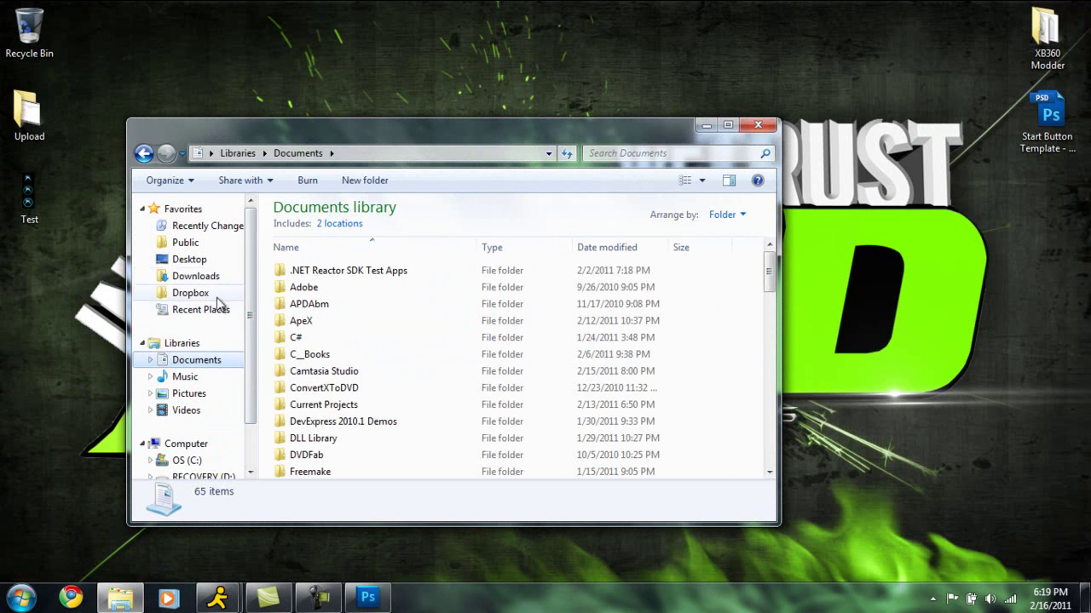
pyautogui.click(196, 276)
pyautogui.click(380, 386)
pyautogui.press('w')
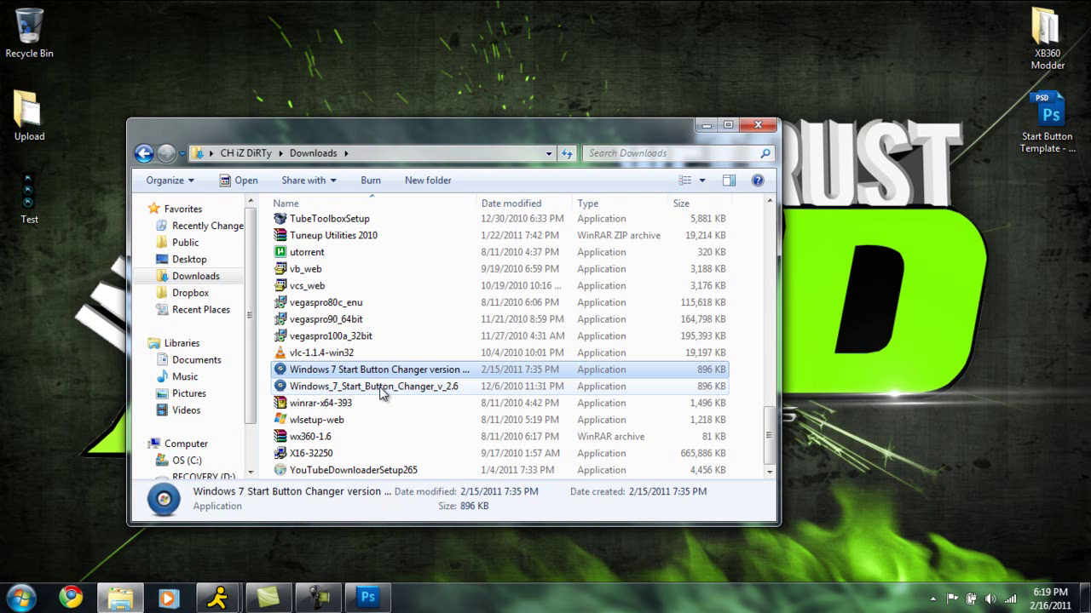
pyautogui.press('Return')
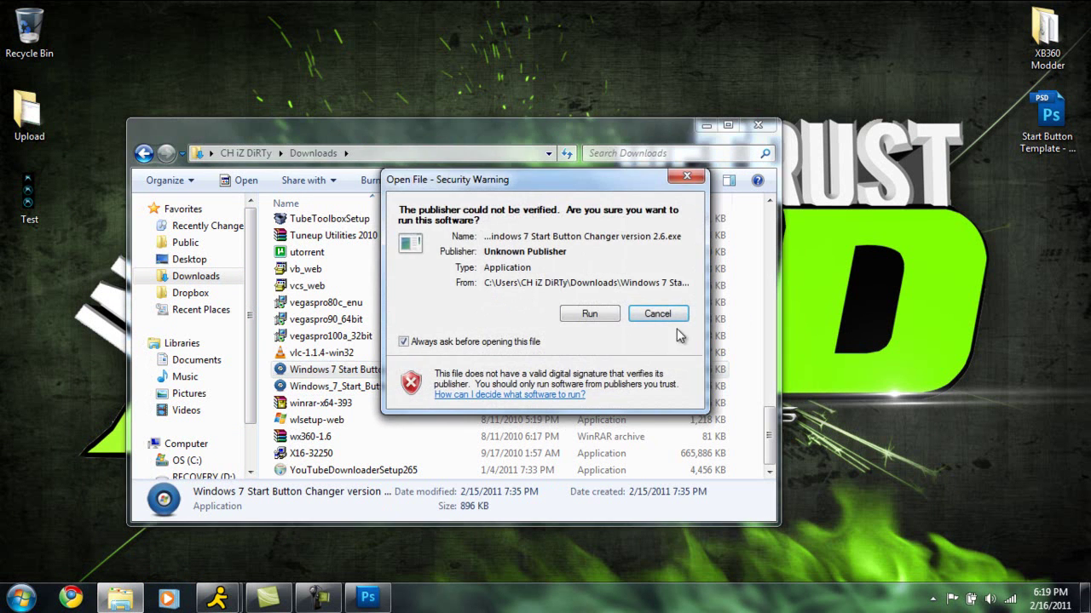
pyautogui.click(589, 314)
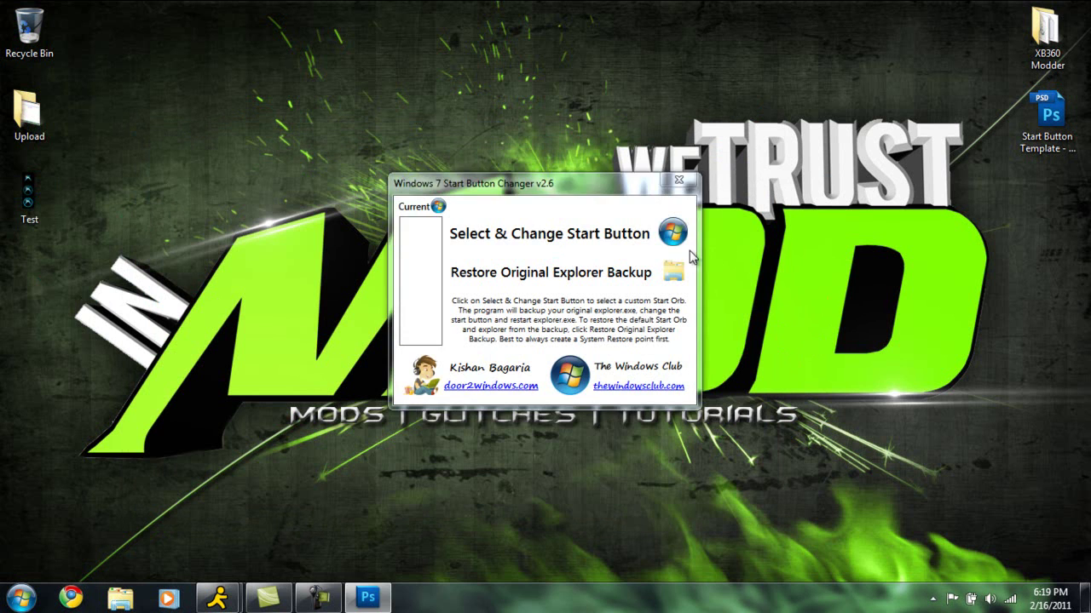
# Load Test.bmp from the Desktop in Start Button Changer as the new Start orb.
pyautogui.click(679, 242)
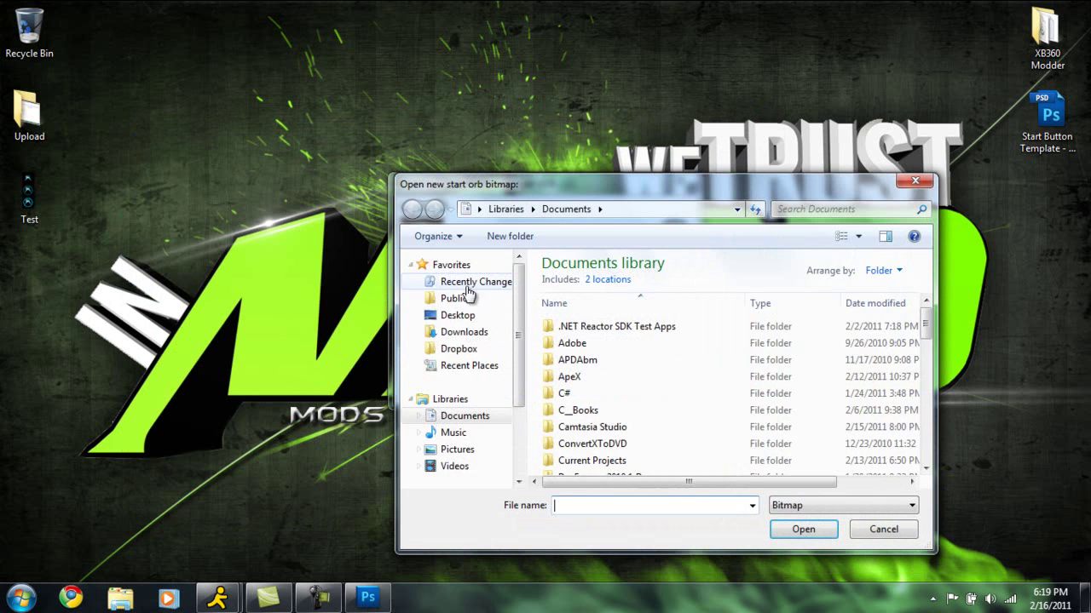
pyautogui.click(458, 316)
pyautogui.scroll(-2, 796, 477)
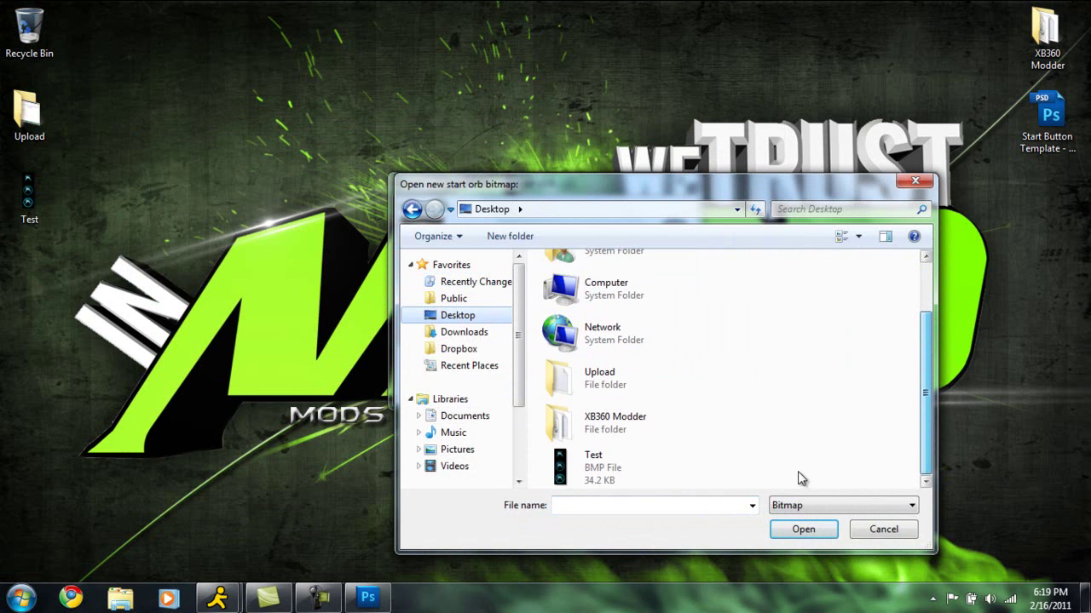
pyautogui.click(607, 475)
pyautogui.click(803, 529)
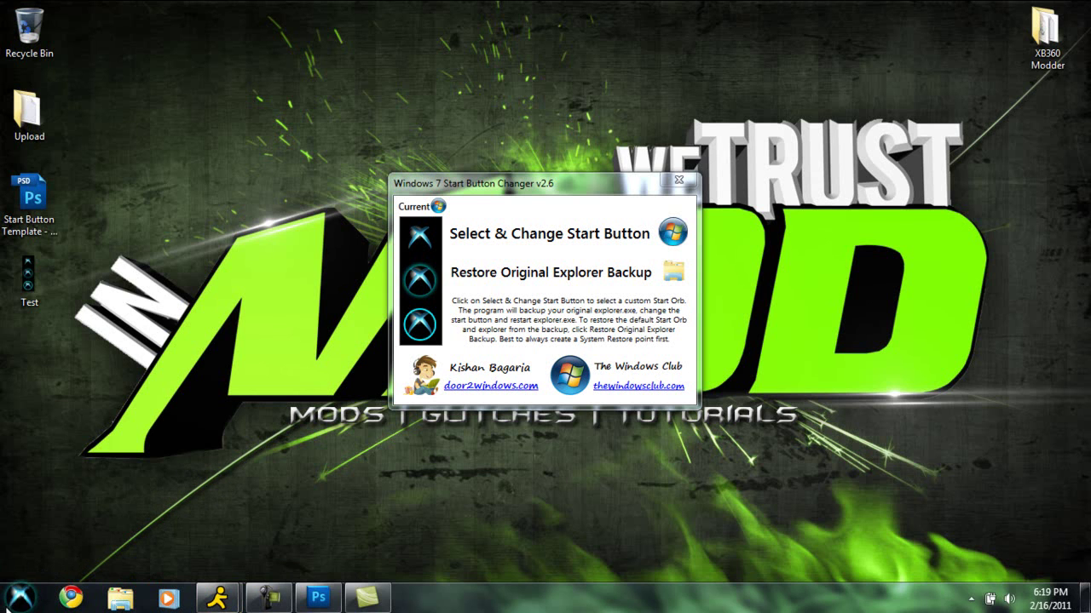
# Open and close the Start menu a couple of times to test the Xbox orb.
pyautogui.press('super')
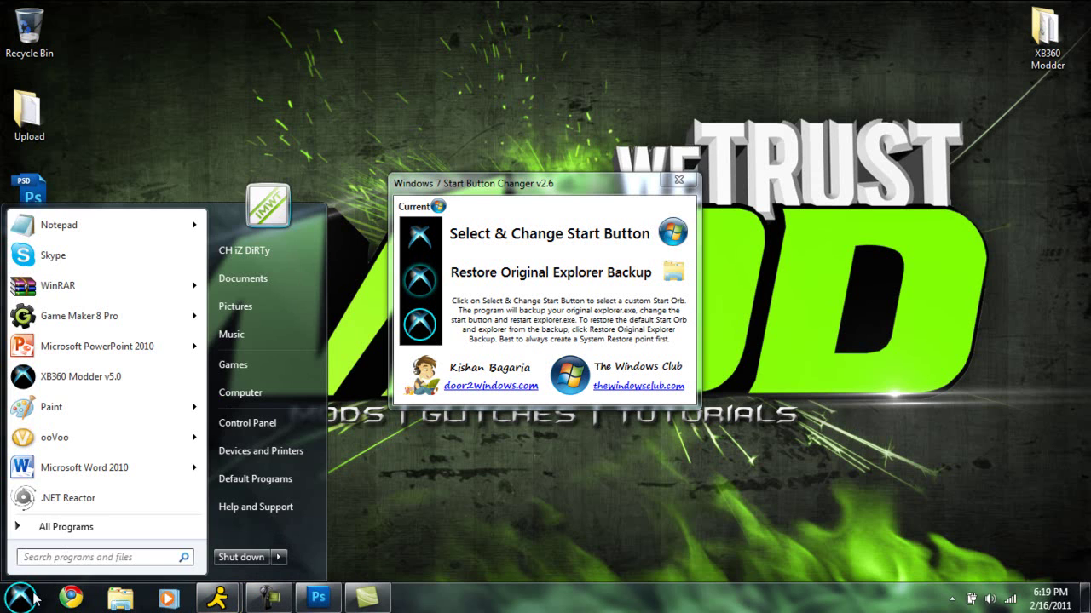
pyautogui.click(26, 588)
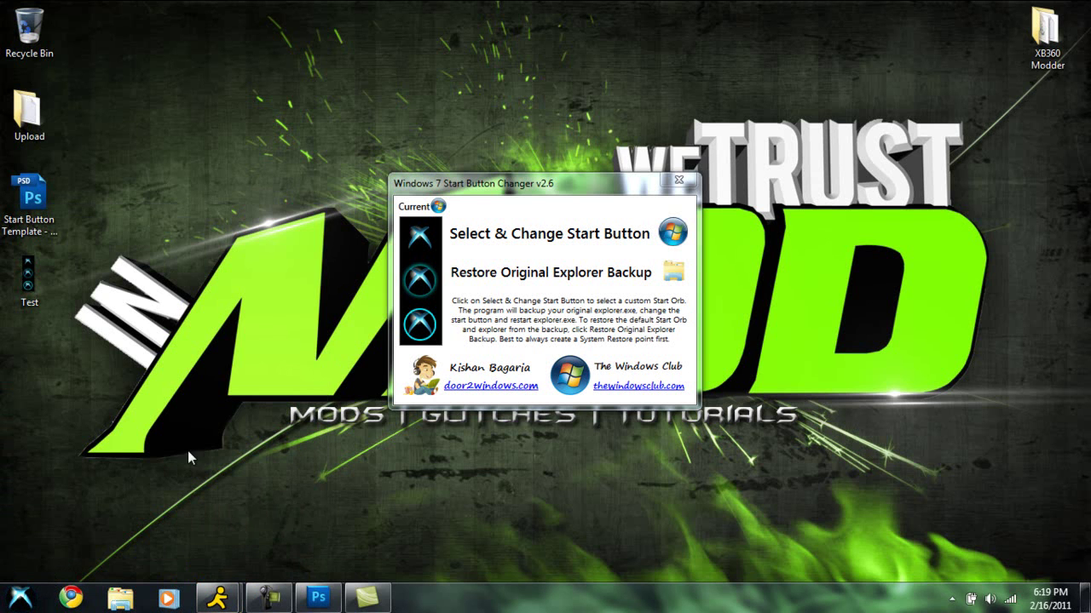
pyautogui.click(25, 598)
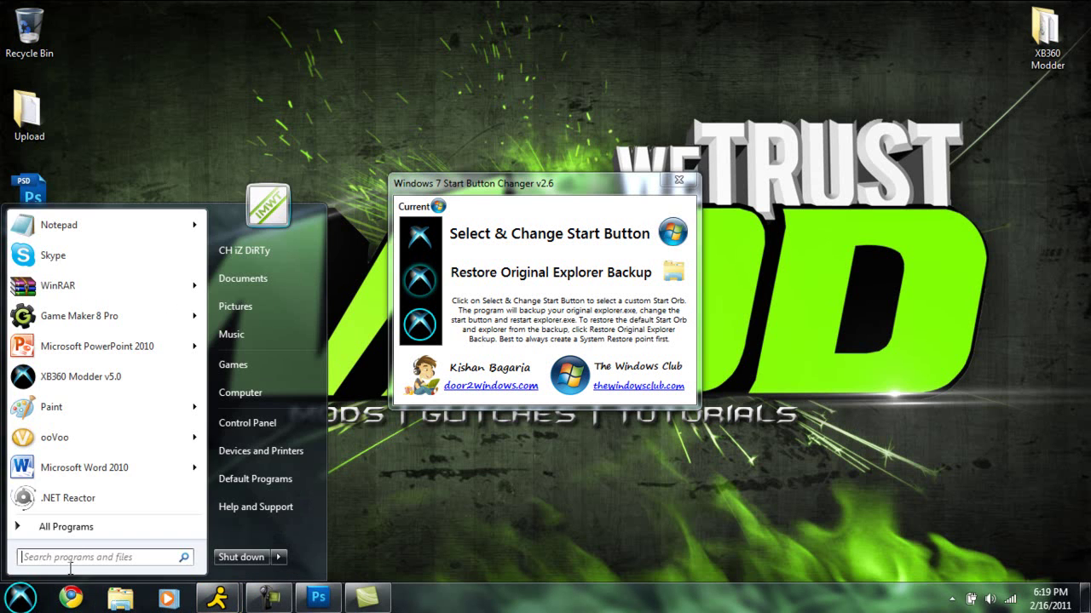
pyautogui.click(32, 600)
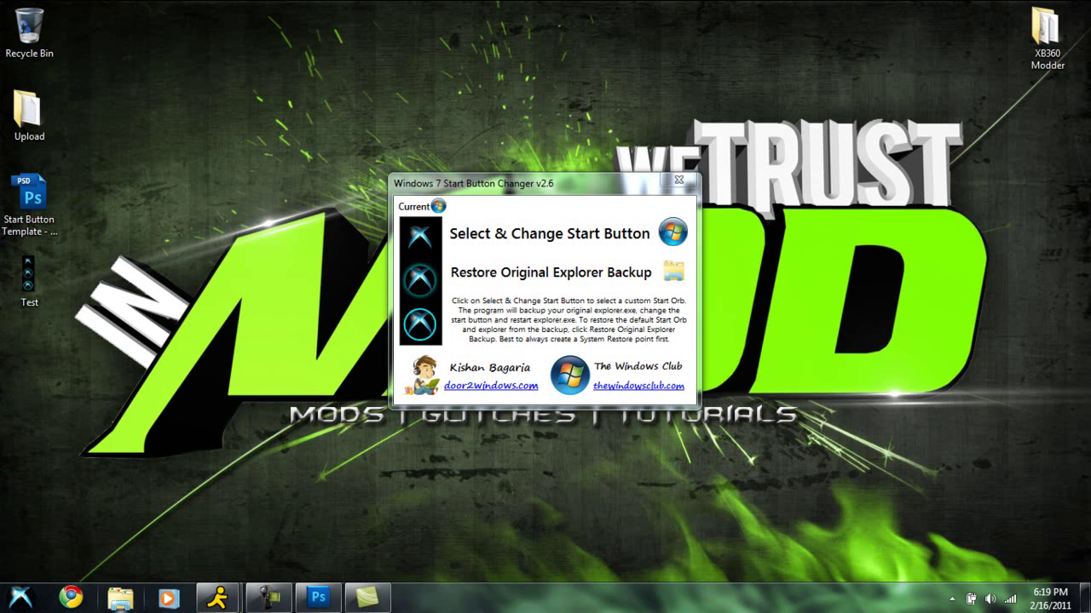
# Restore the original Explorer backup to bring back the default Windows orb, then exit the changer.
pyautogui.click(674, 272)
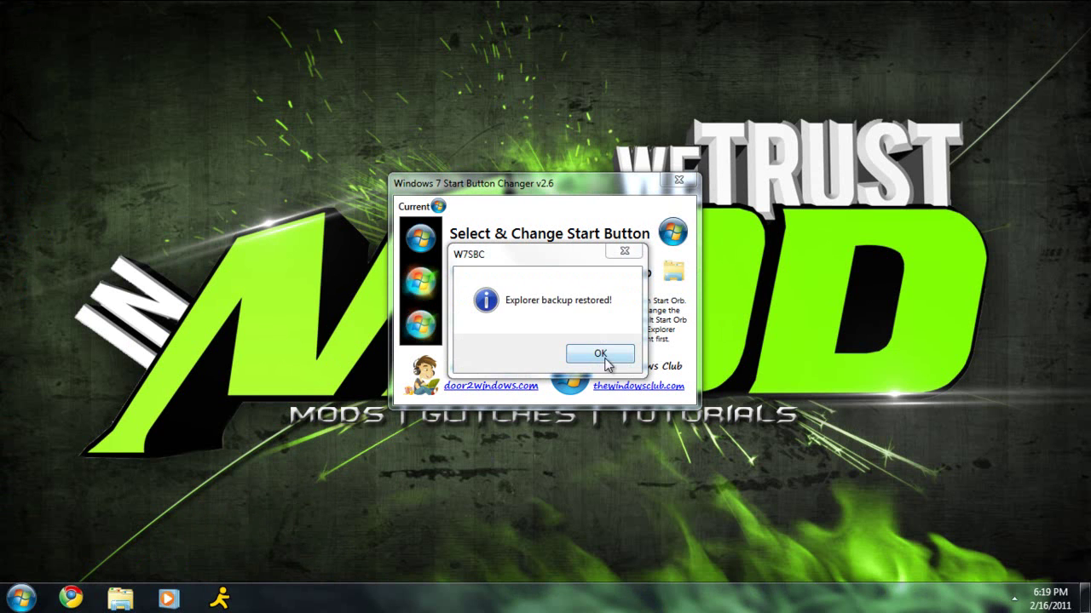
pyautogui.click(603, 358)
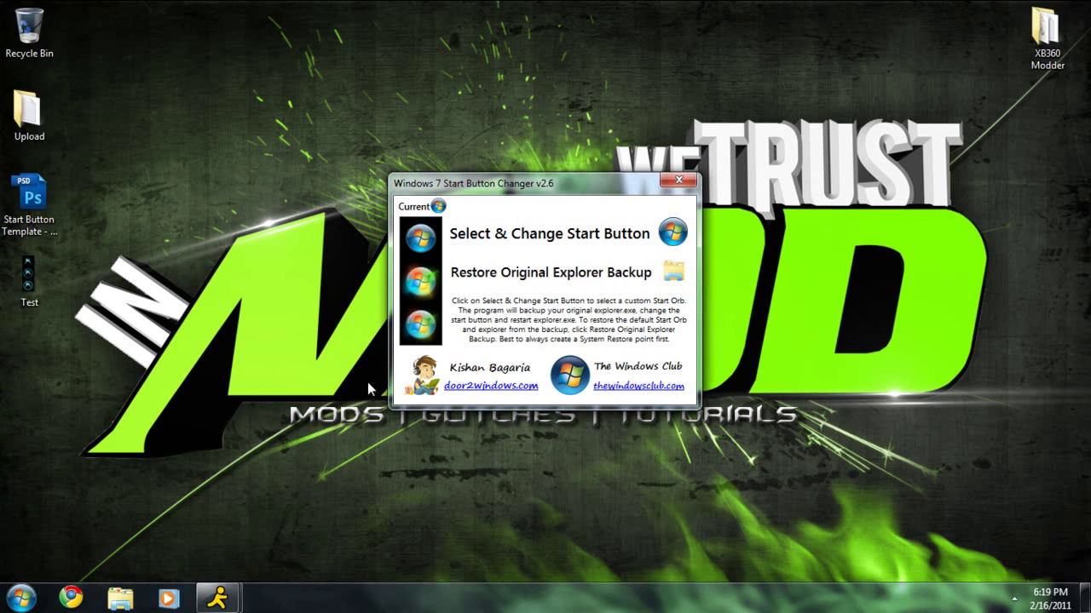
pyautogui.click(678, 181)
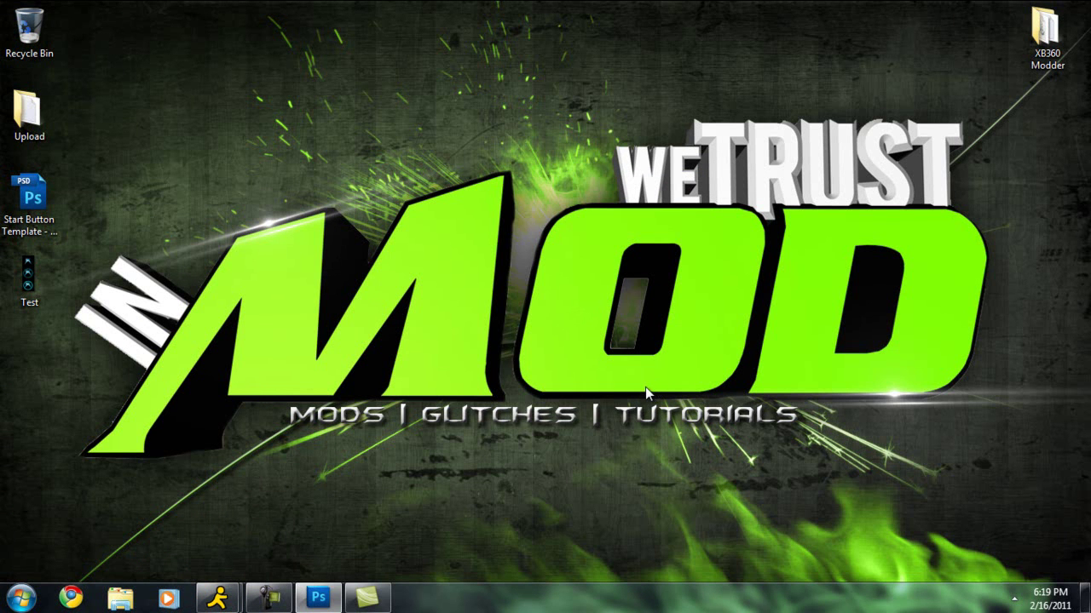